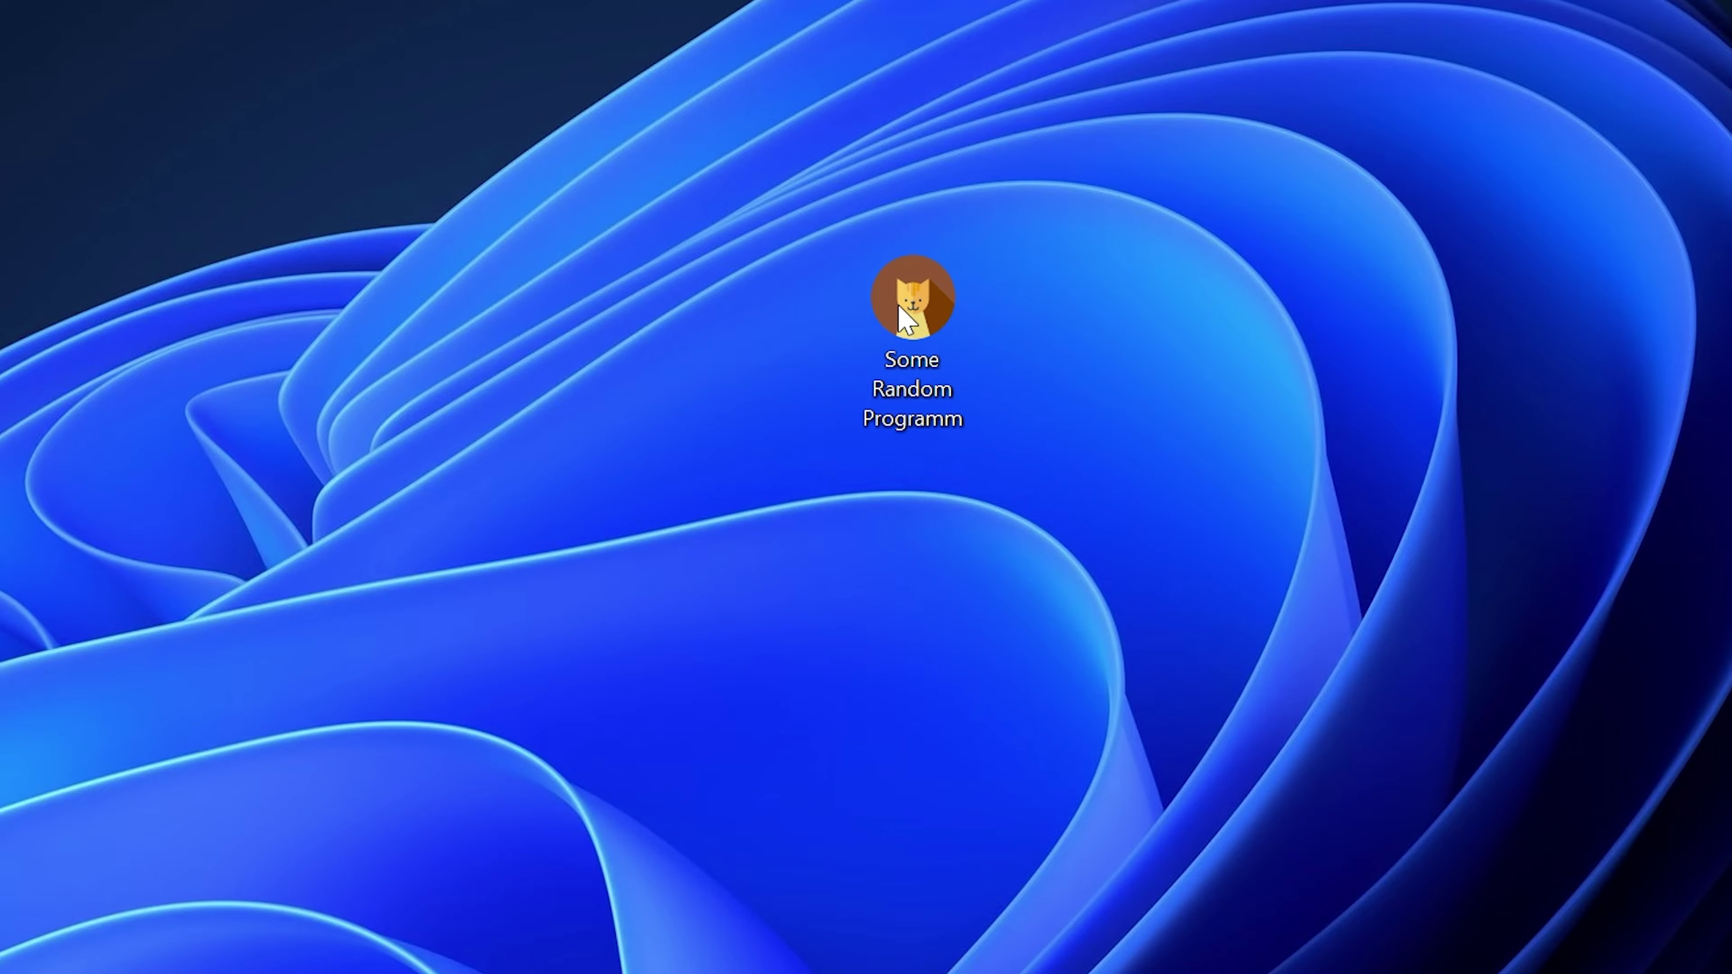
- Run 'Some Random Programm' from the desktop to show its missing iuengine.dll error
{"action": "double_click", "coordinate": [933, 294]}
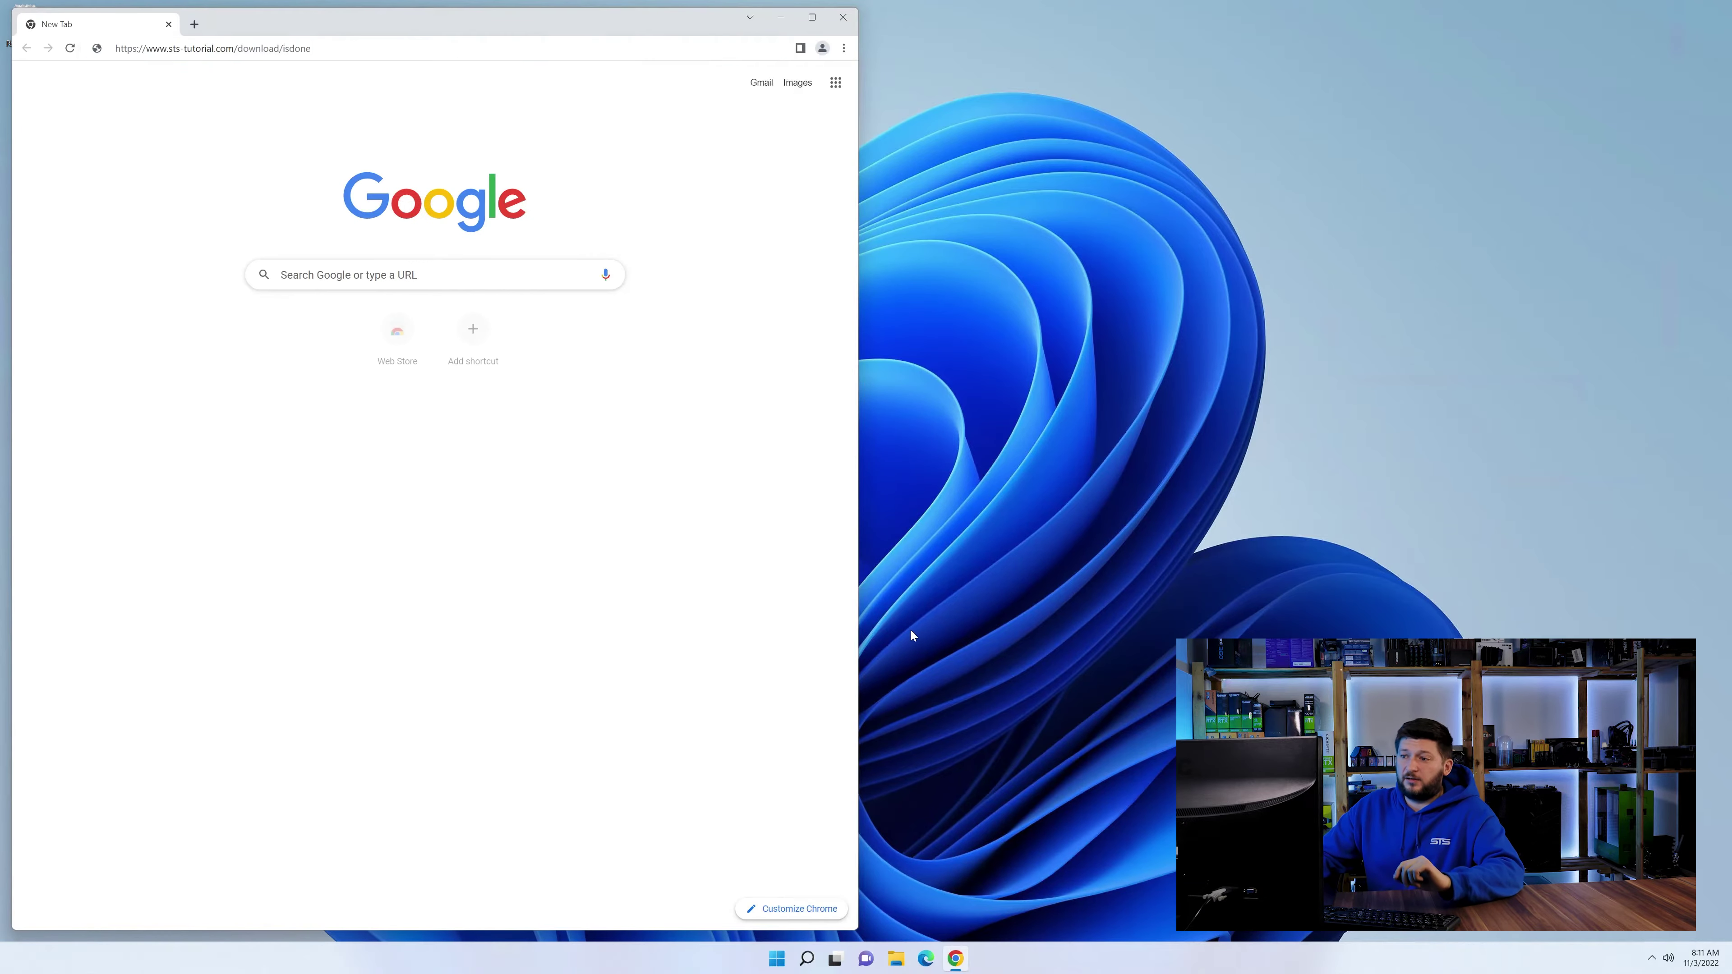
- Download the 32-Bit isdone.dll zip using the DOWNLOAD button and 'Download File' link
{"action": "scroll", "coordinate": [241, 599], "scroll_direction": "down", "scroll_amount": 15}
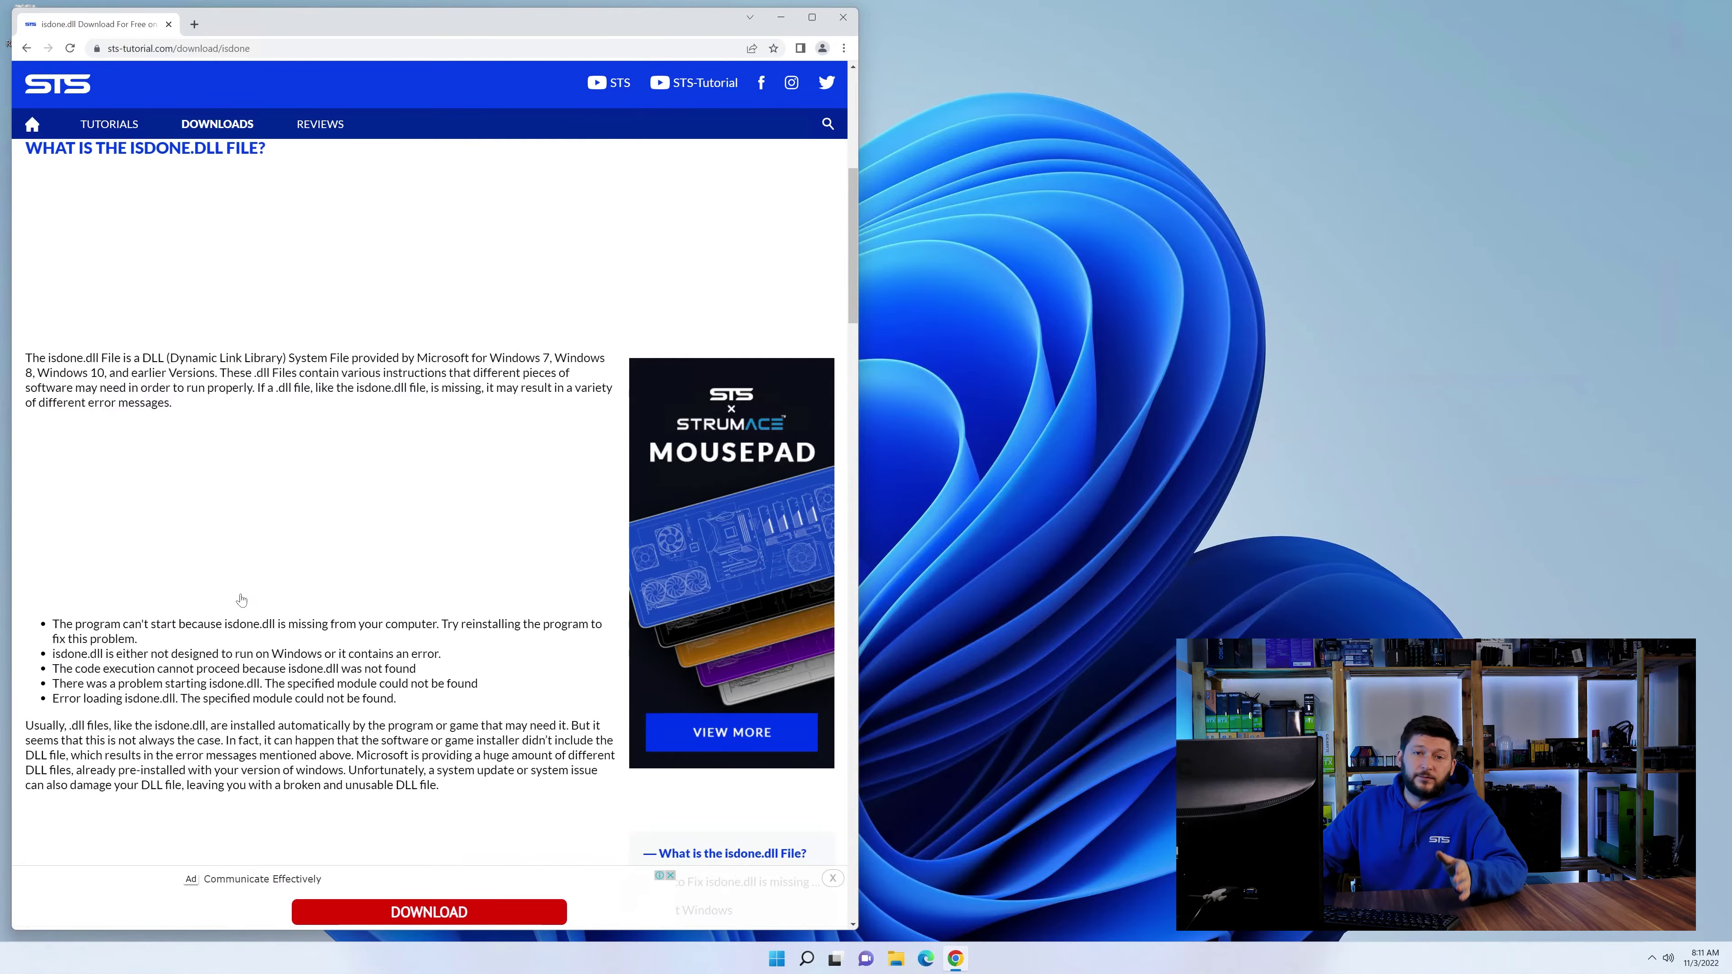
{"action": "scroll", "coordinate": [241, 599], "scroll_direction": "down", "scroll_amount": 20}
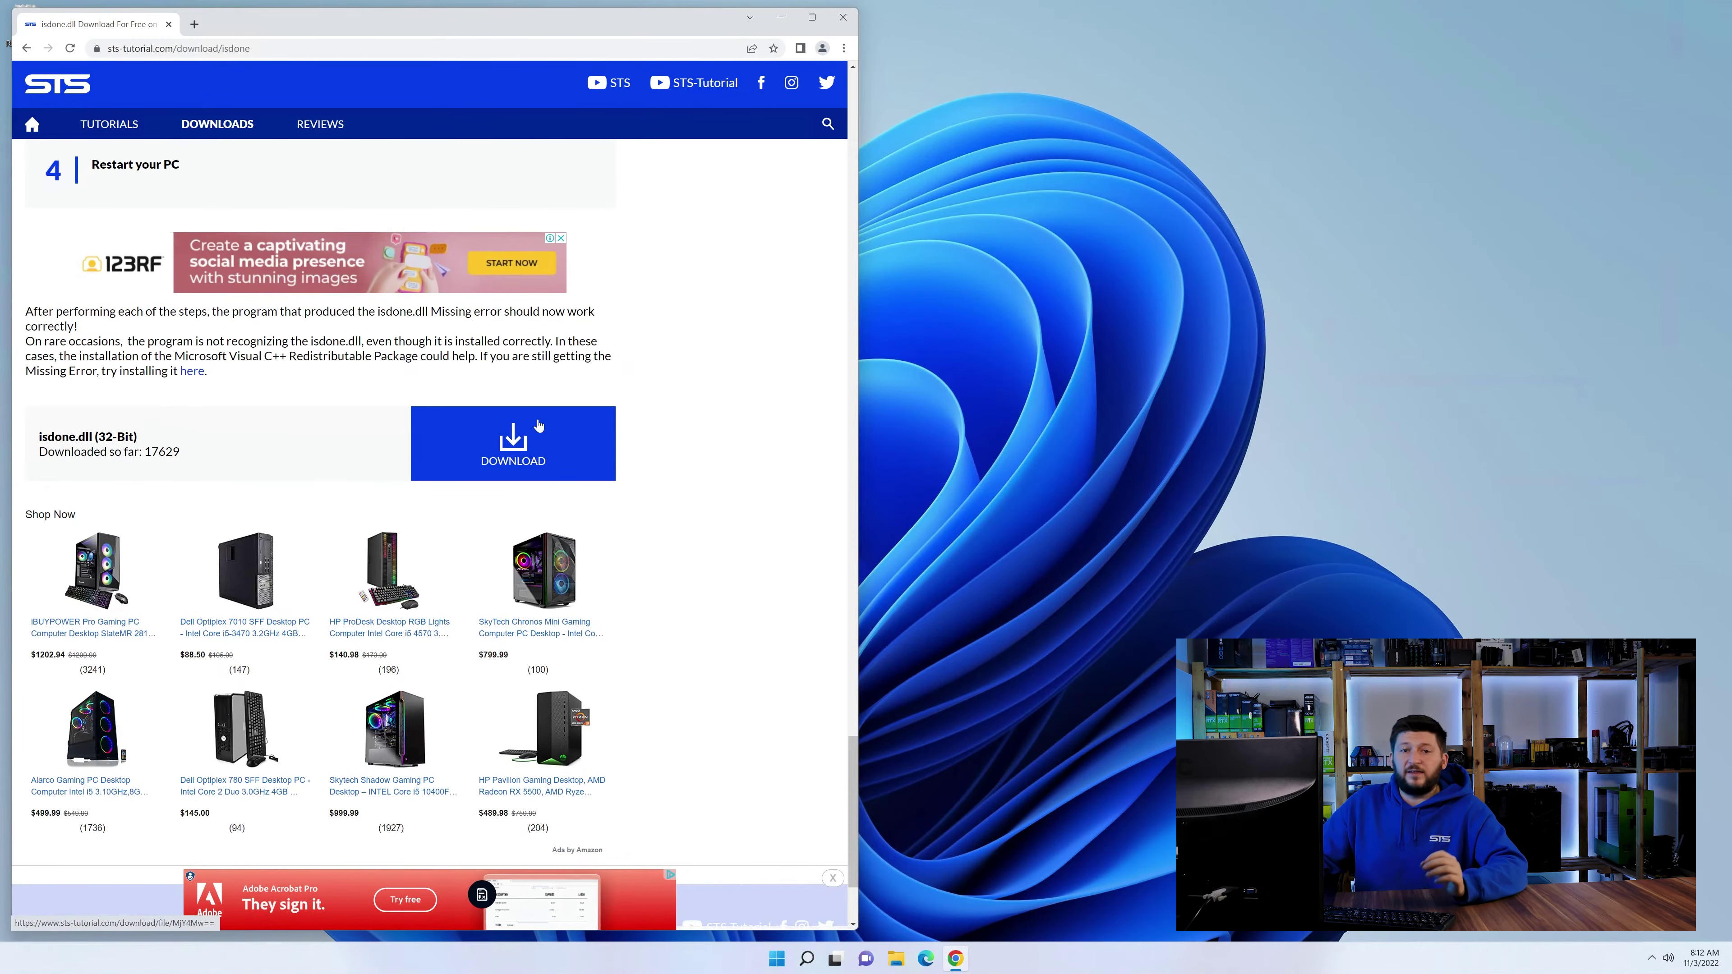
{"action": "left_click", "coordinate": [530, 443]}
{"action": "scroll", "coordinate": [300, 550], "scroll_direction": "down", "scroll_amount": 4}
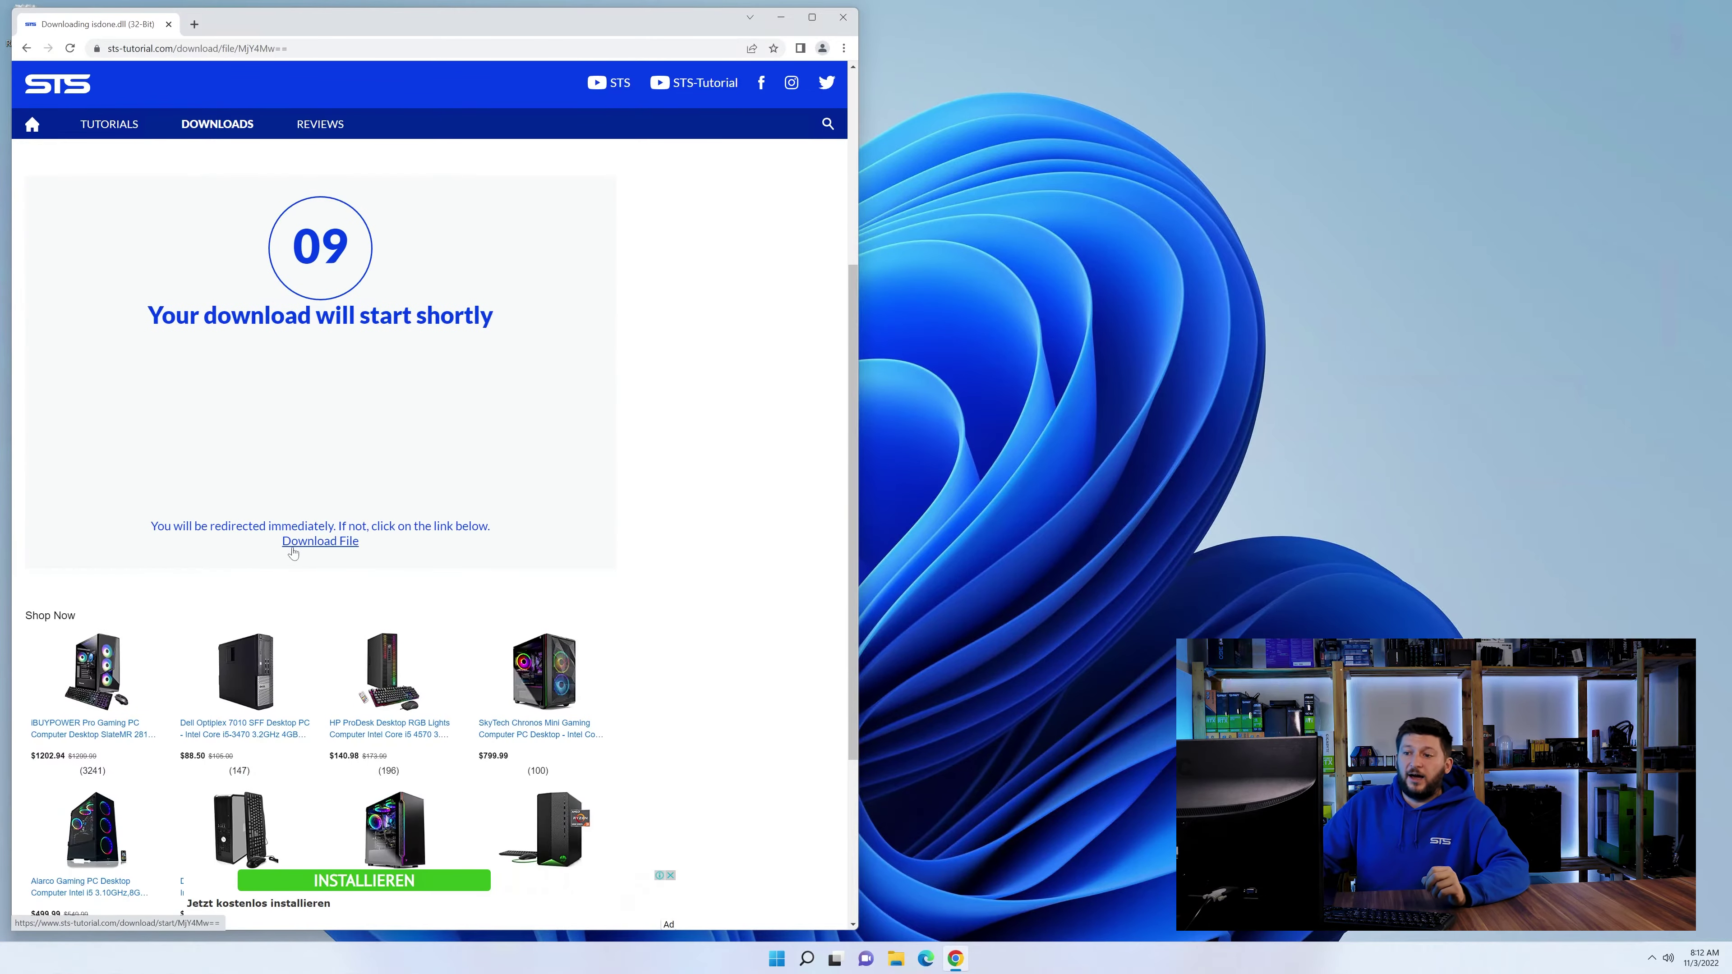
{"action": "left_click", "coordinate": [308, 550]}
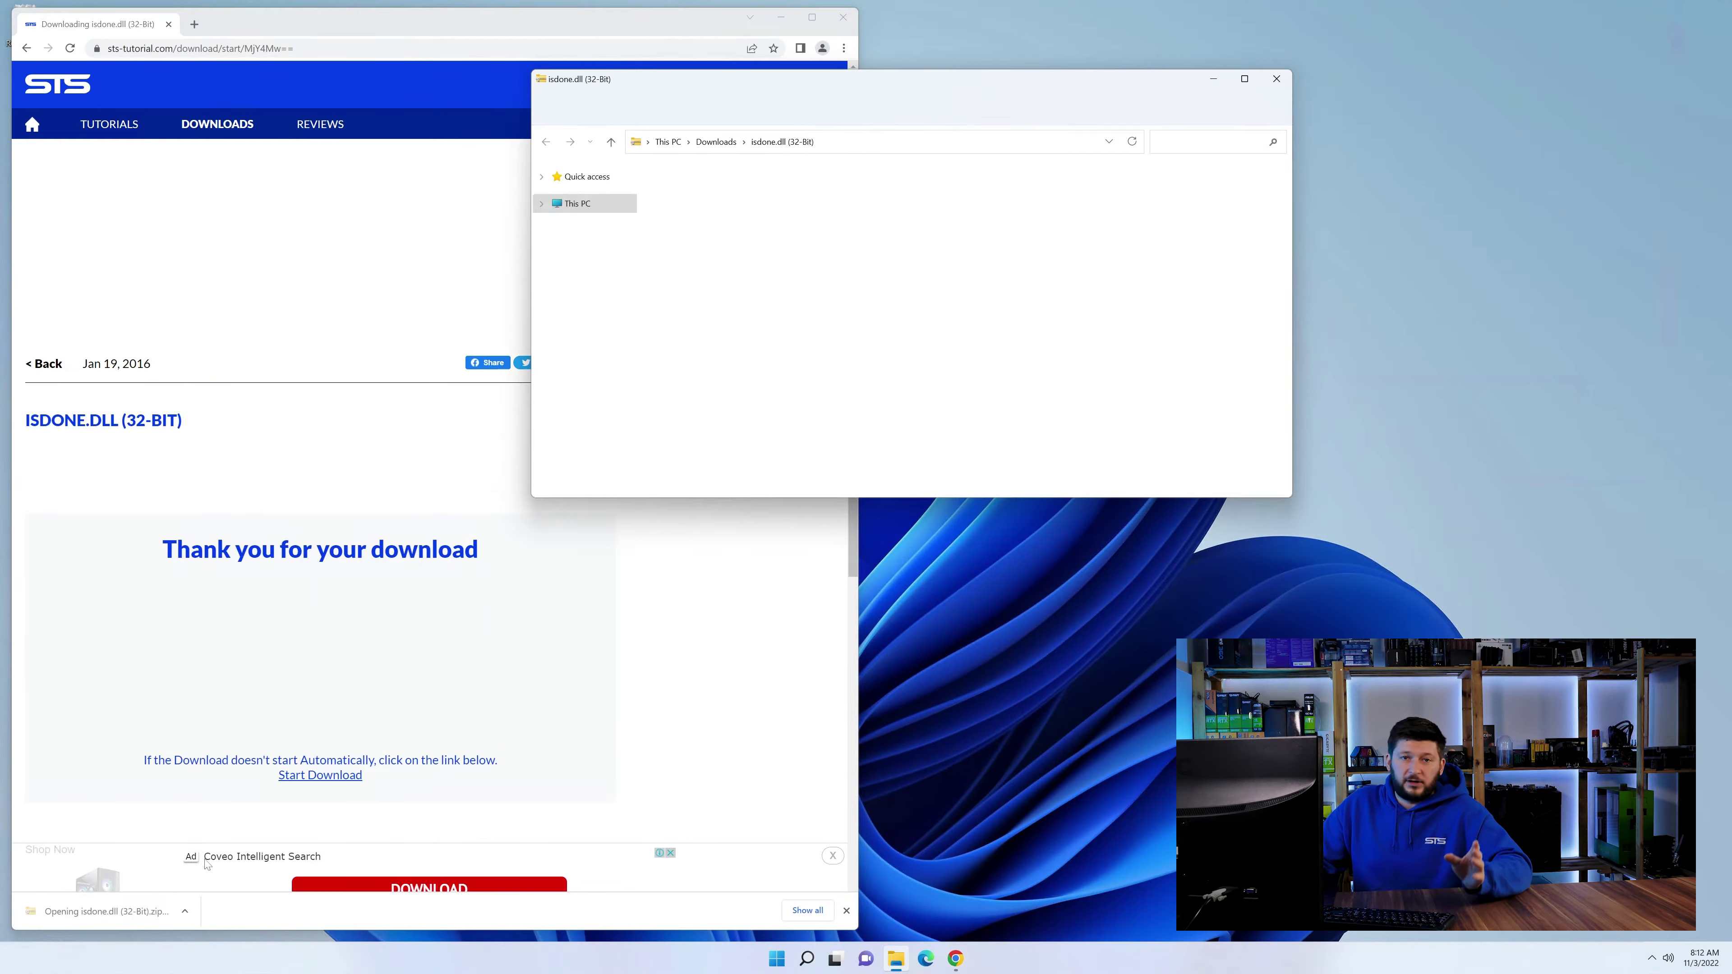
- Open the inner isdone.dll (32-Bit) folder and a second File Explorer window above it
{"action": "left_click", "coordinate": [854, 19]}
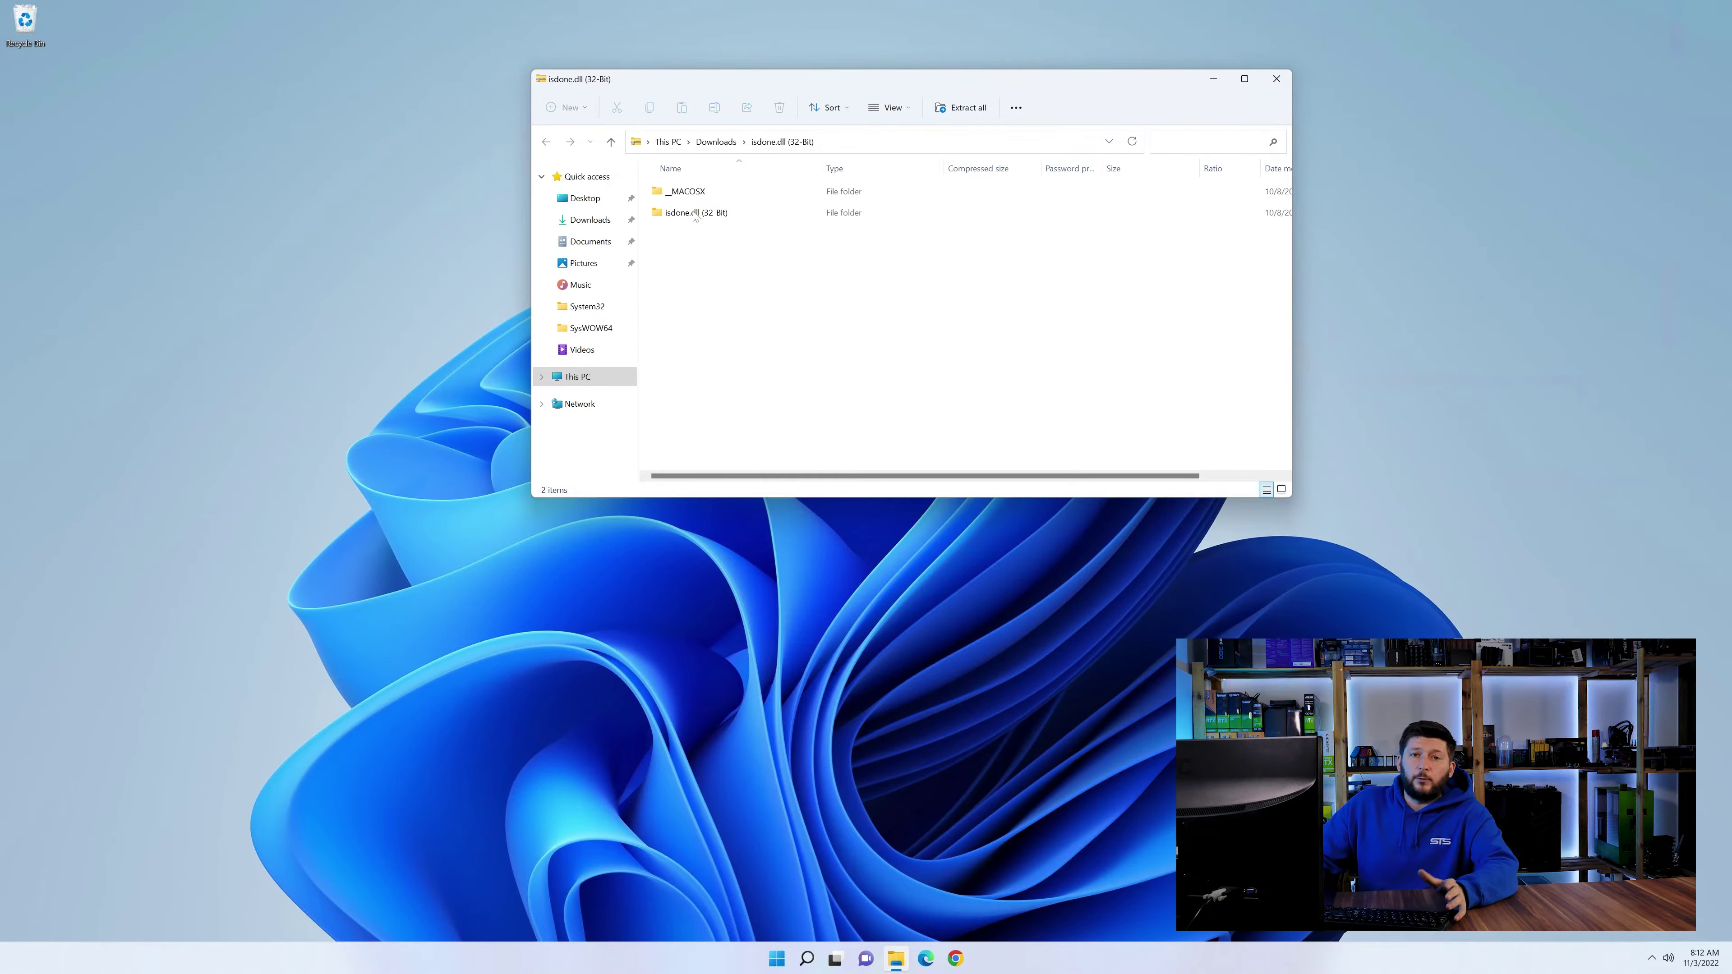
{"action": "double_click", "coordinate": [754, 217]}
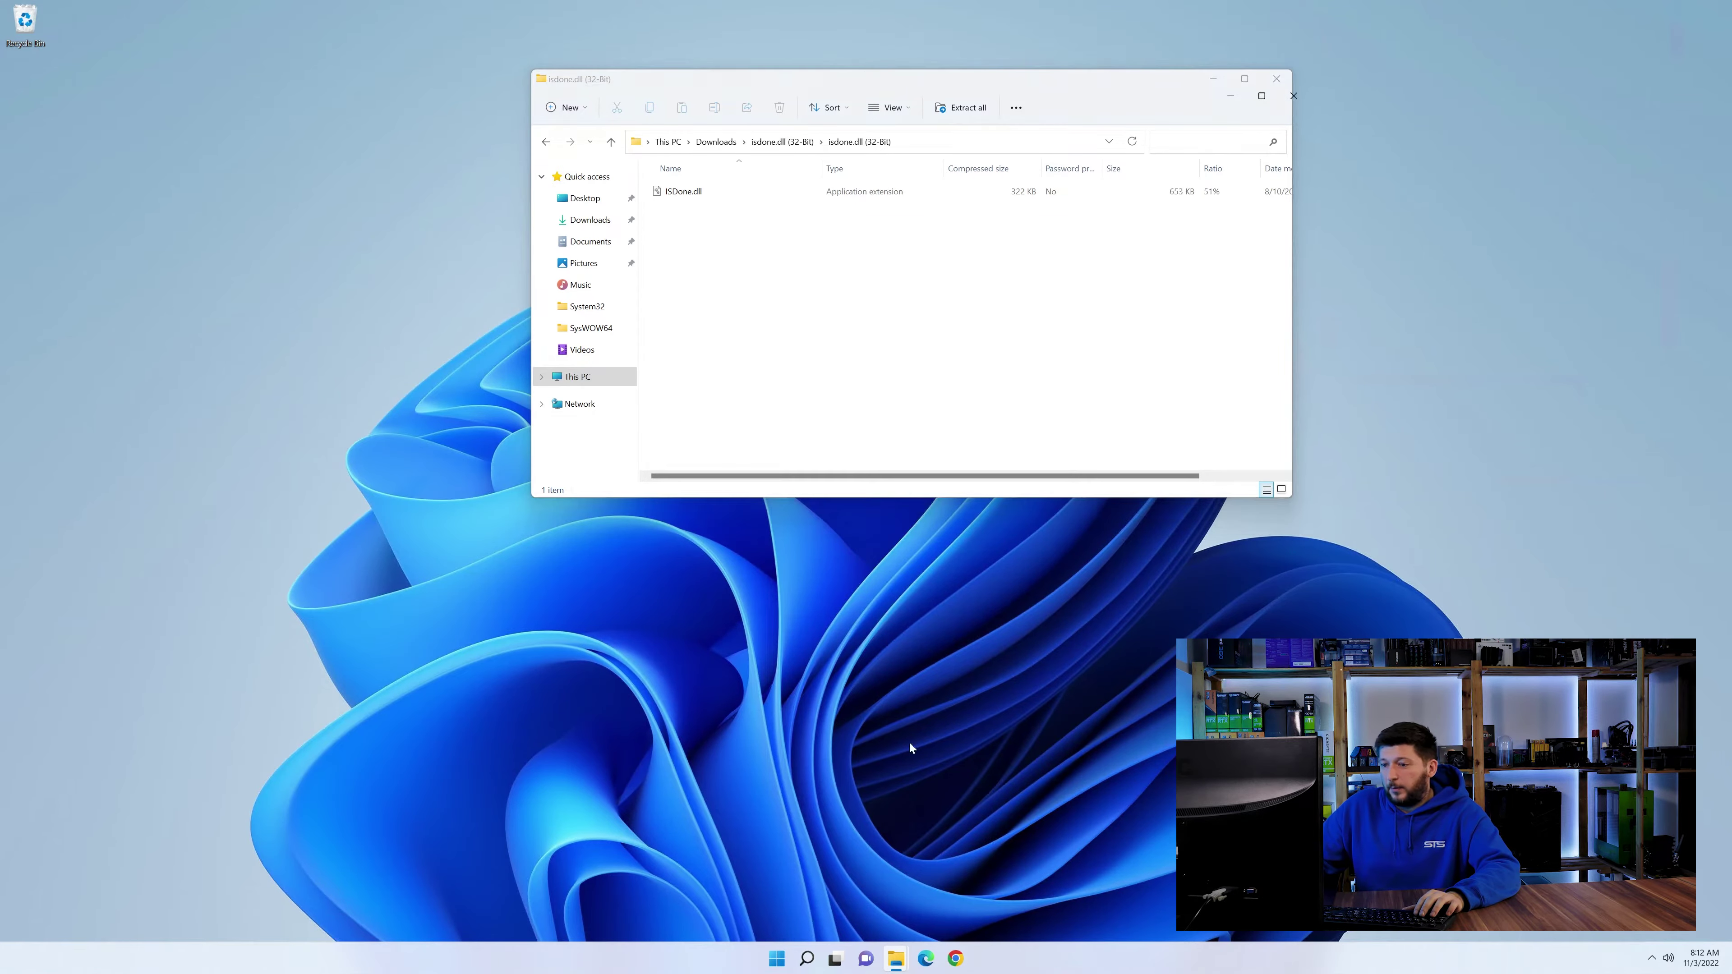
{"action": "middle_click", "coordinate": [898, 962]}
{"action": "left_click_drag", "start_coordinate": [865, 83], "coordinate": [891, 540]}
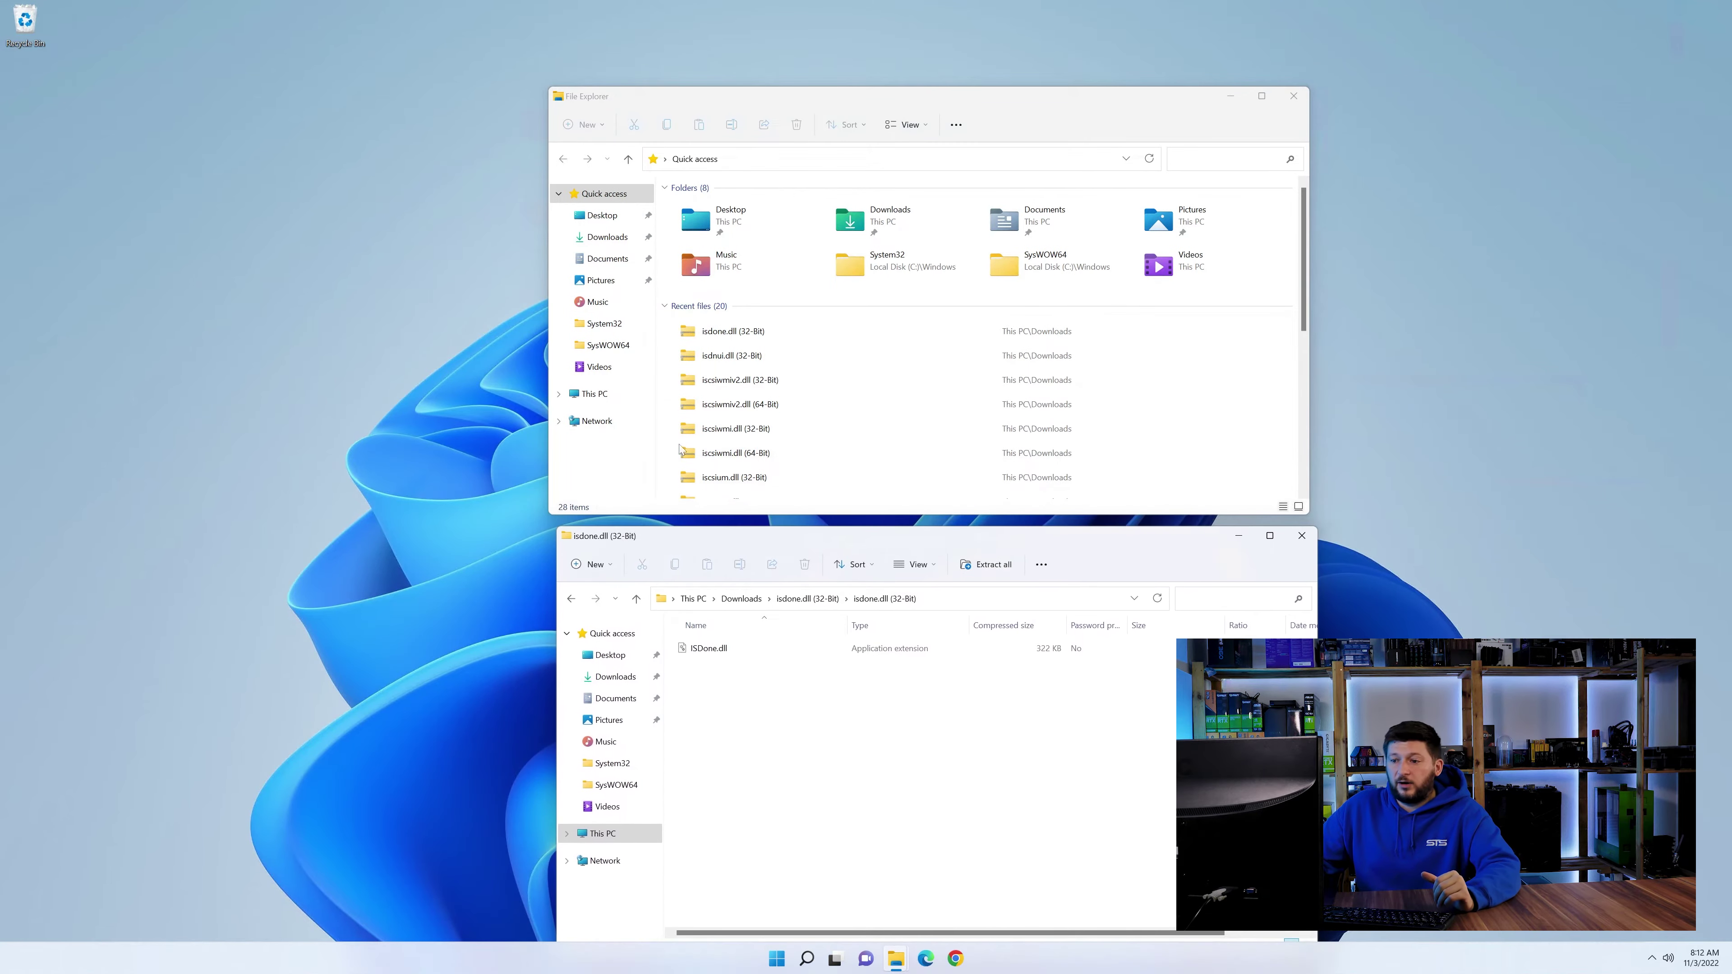
- Browse the second window to C:\Windows and locate the System32 folder
{"action": "left_click", "coordinate": [593, 394]}
{"action": "double_click", "coordinate": [749, 310]}
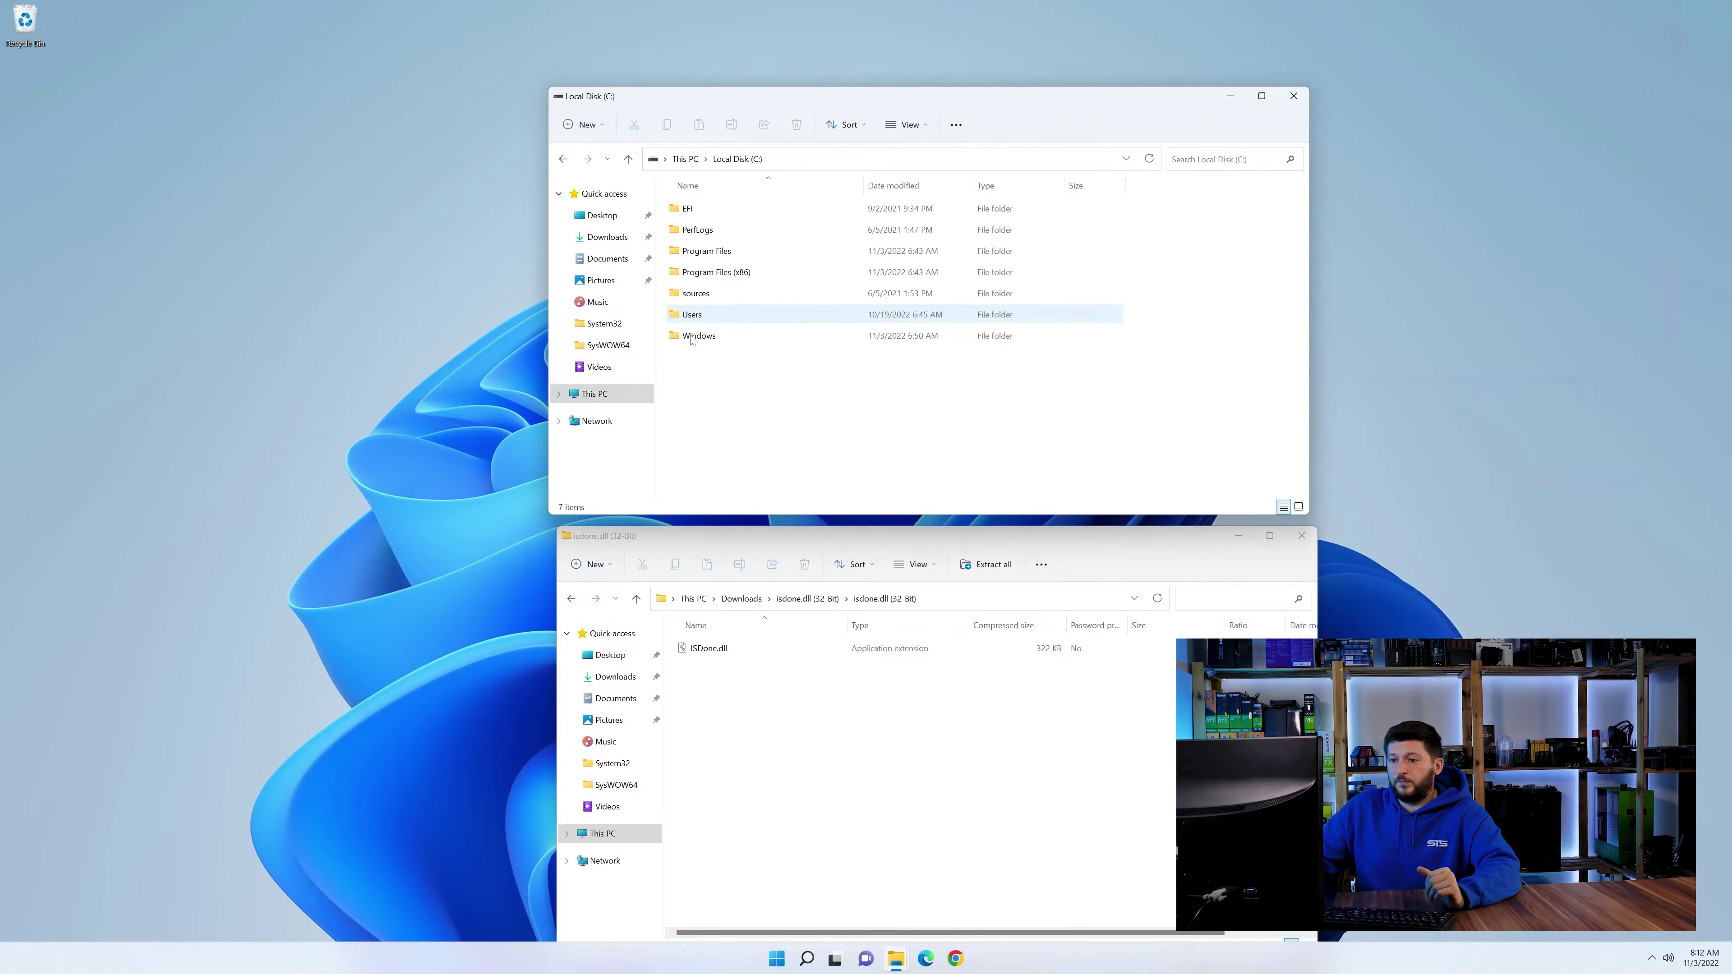
{"action": "double_click", "coordinate": [741, 340]}
{"action": "scroll", "coordinate": [703, 362], "scroll_direction": "down", "scroll_amount": 10}
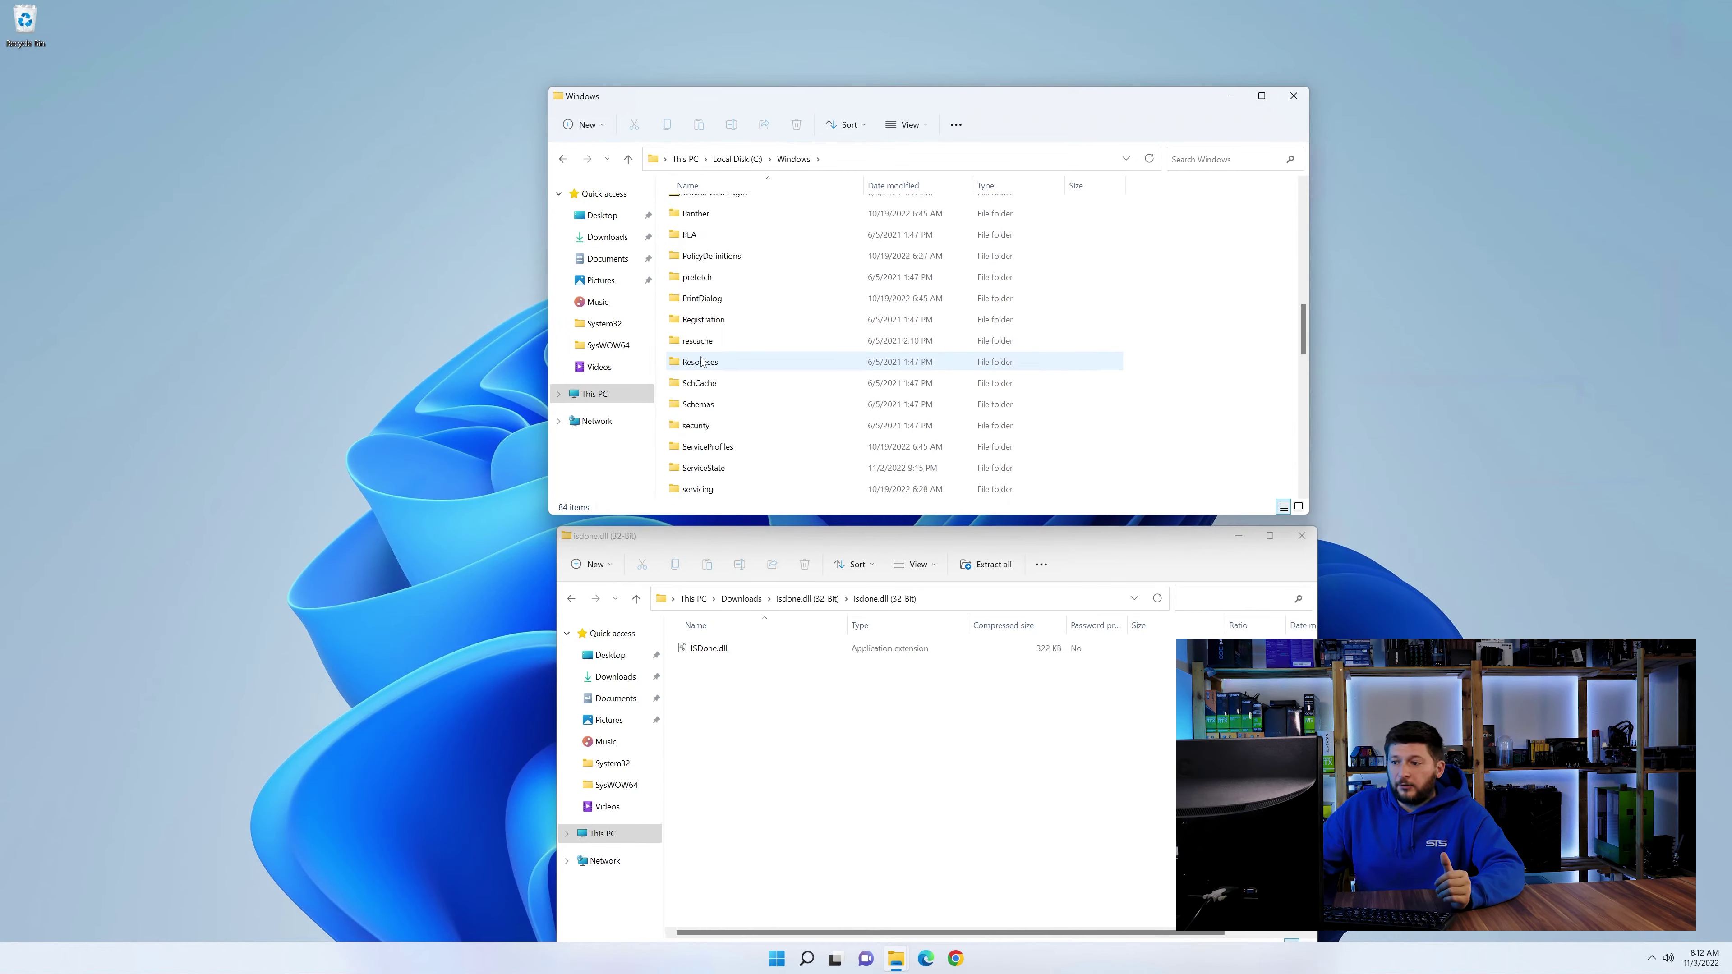
{"action": "scroll", "coordinate": [703, 362], "scroll_direction": "down", "scroll_amount": 7}
{"action": "left_click", "coordinate": [706, 340]}
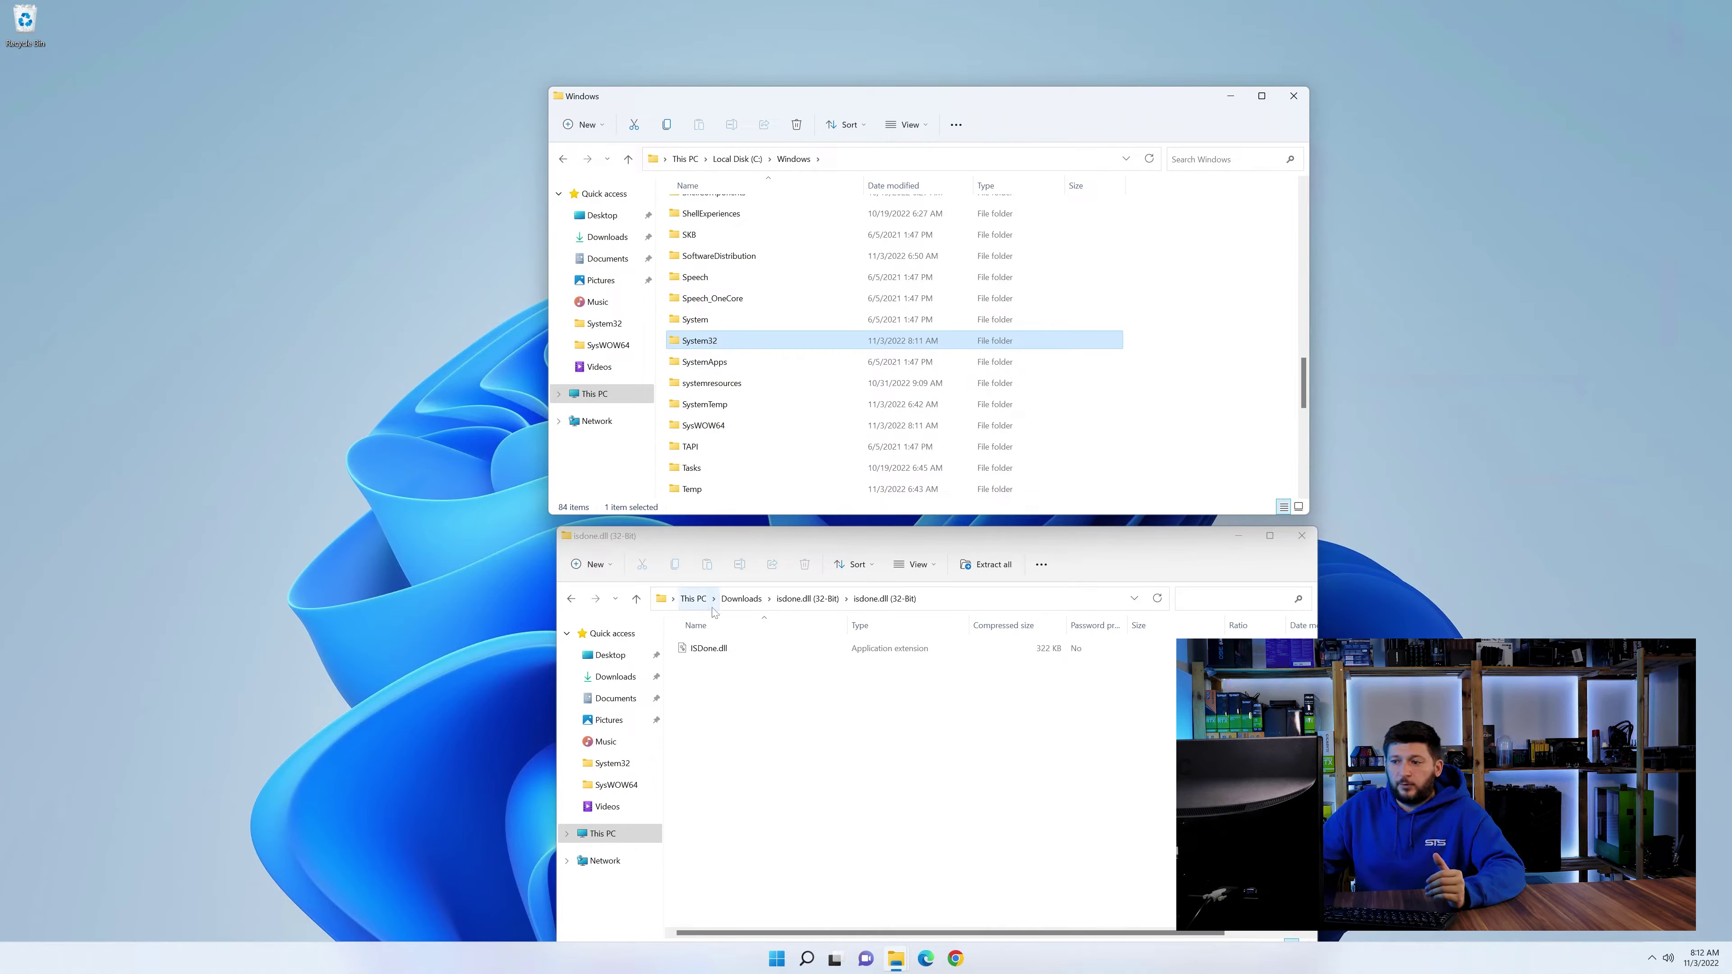
- Copy ISDone.dll into SysWOW64 and System32, then close both Explorer windows
{"action": "left_click_drag", "start_coordinate": [710, 649], "coordinate": [725, 409]}
{"action": "left_click_drag", "start_coordinate": [710, 648], "coordinate": [718, 326]}
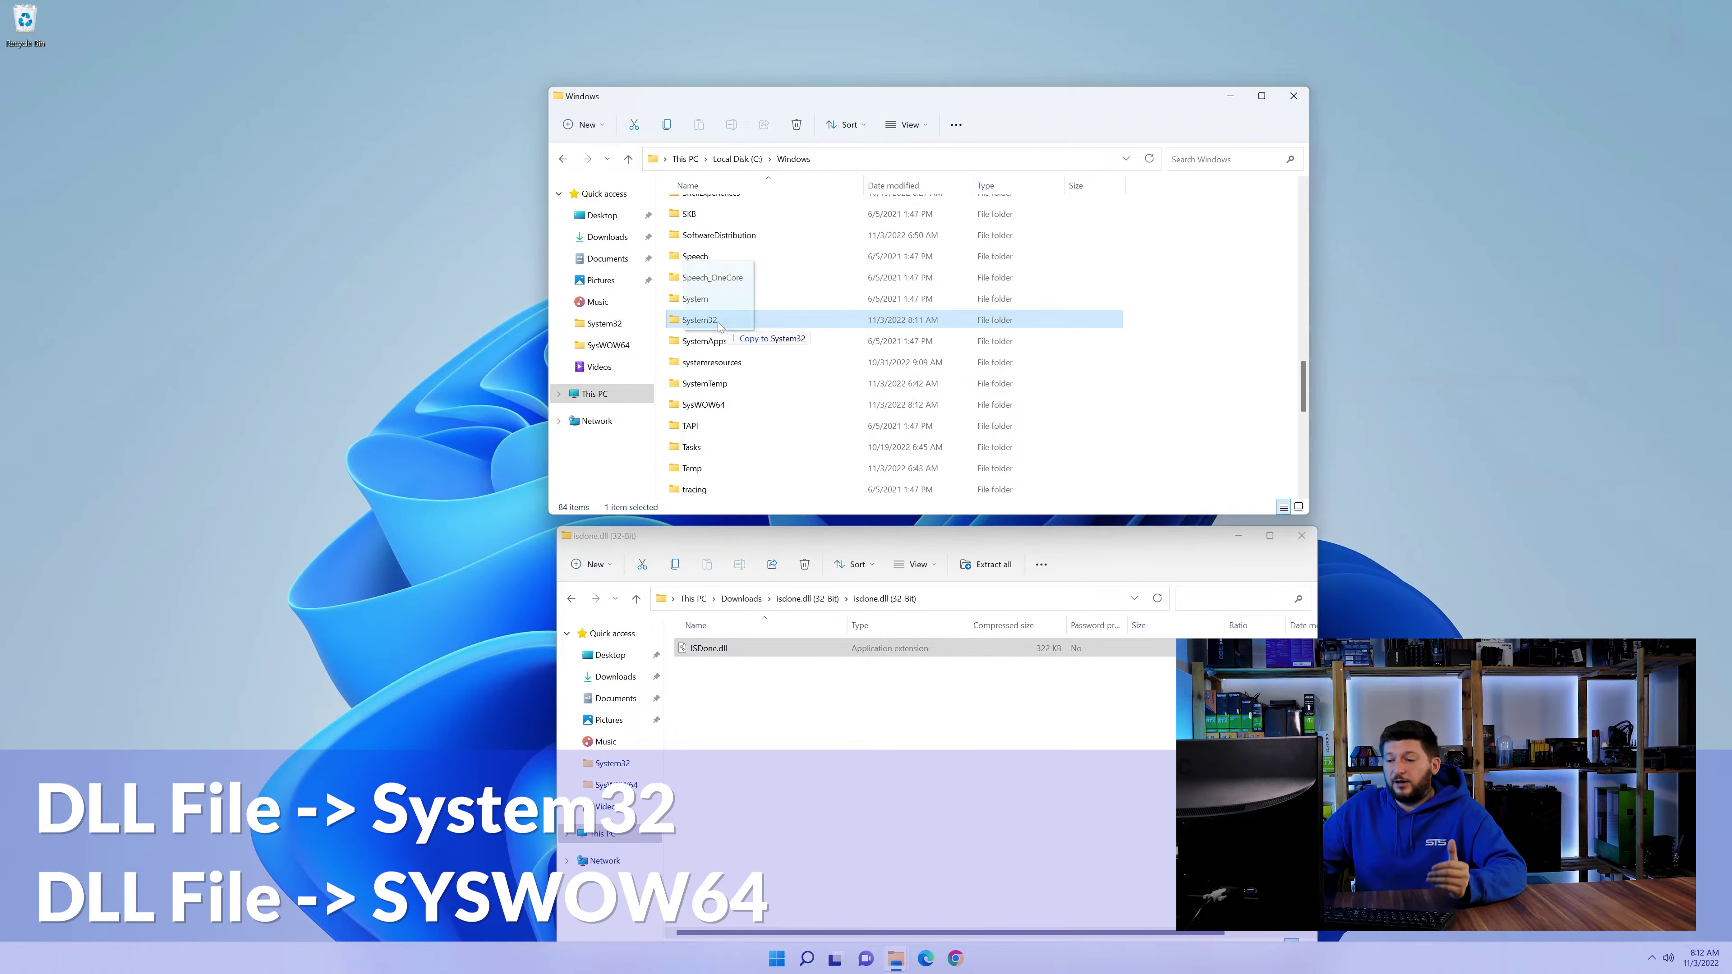
{"action": "left_click", "coordinate": [1294, 97]}
{"action": "left_click", "coordinate": [1302, 537]}
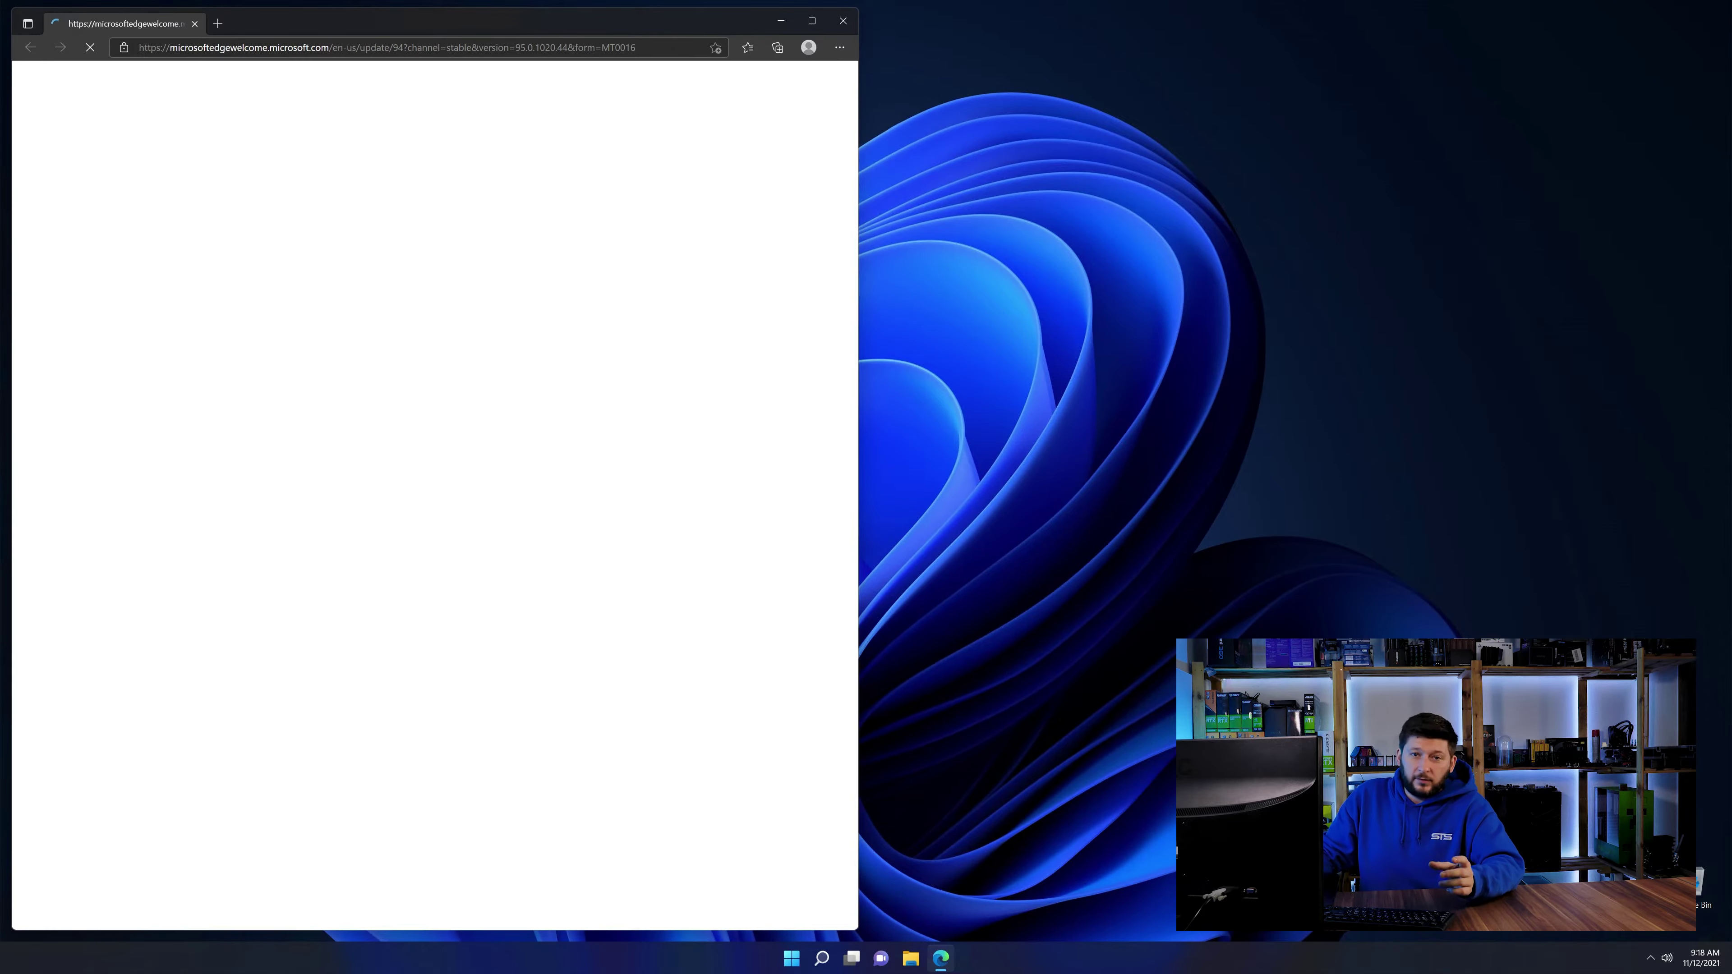
- Go to the pasted sts-tutorial credistributable2019 page and scroll to its download buttons
{"action": "left_click", "coordinate": [476, 50]}
{"action": "type", "text": "https://www.sts-tutorial.com/download/credistributable2019"}
{"action": "key", "text": "Return"}
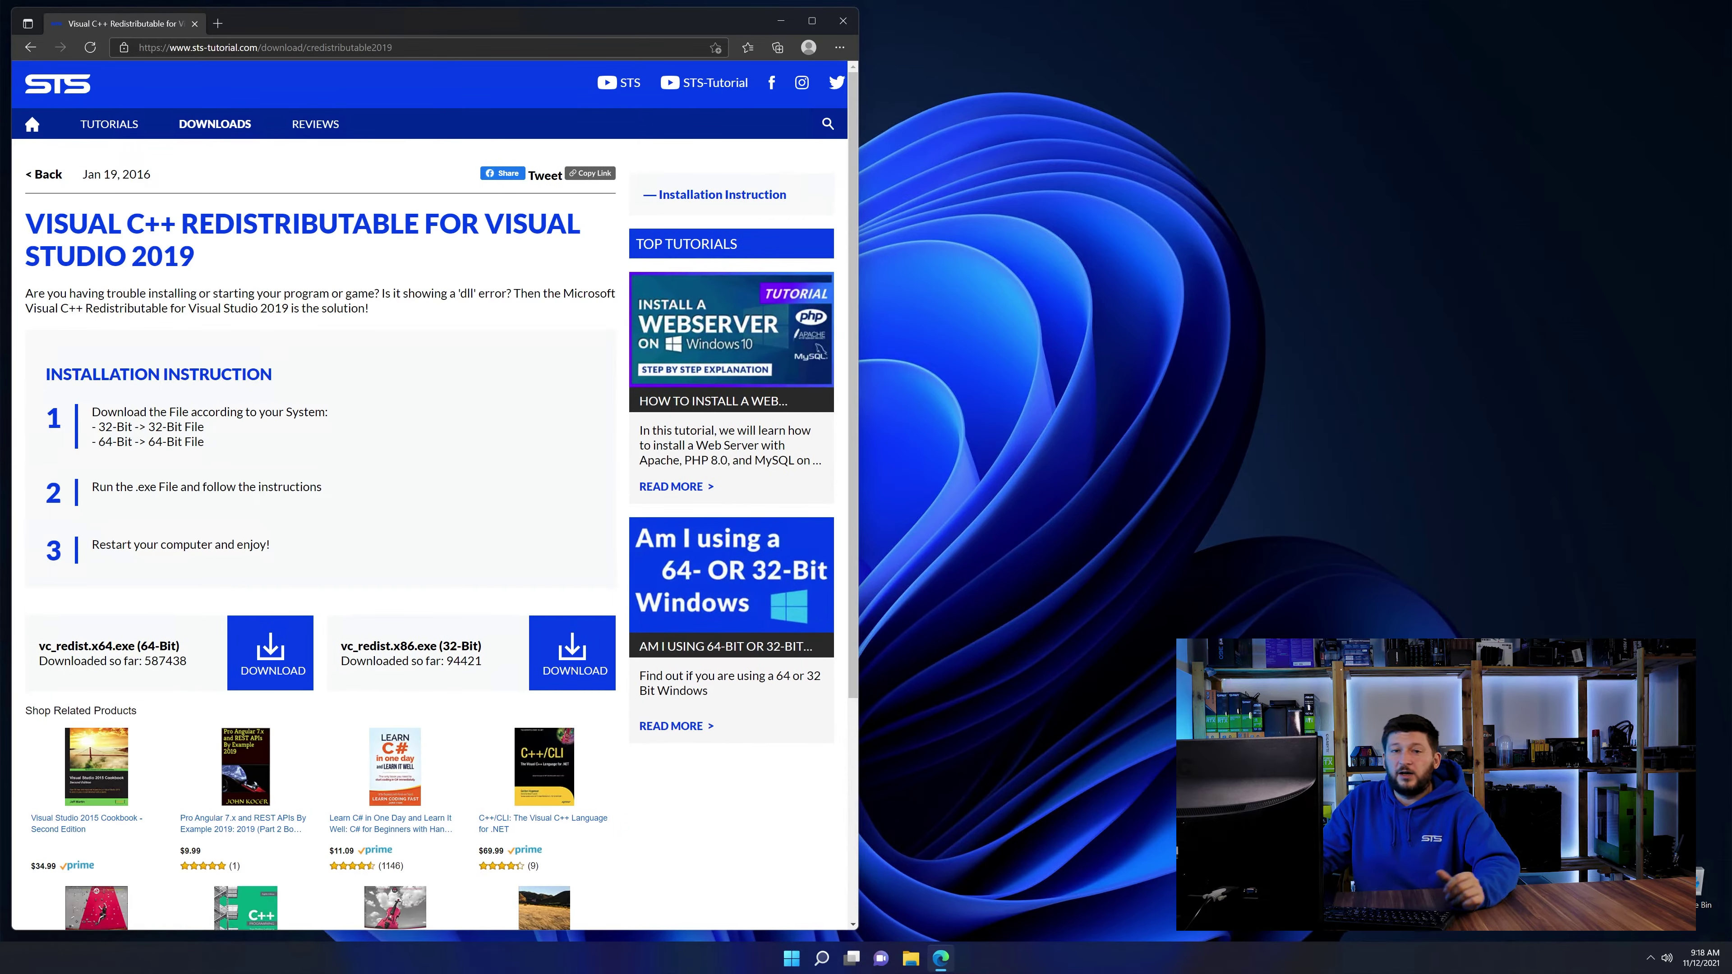
{"action": "scroll", "coordinate": [308, 594], "scroll_direction": "down", "scroll_amount": 3}
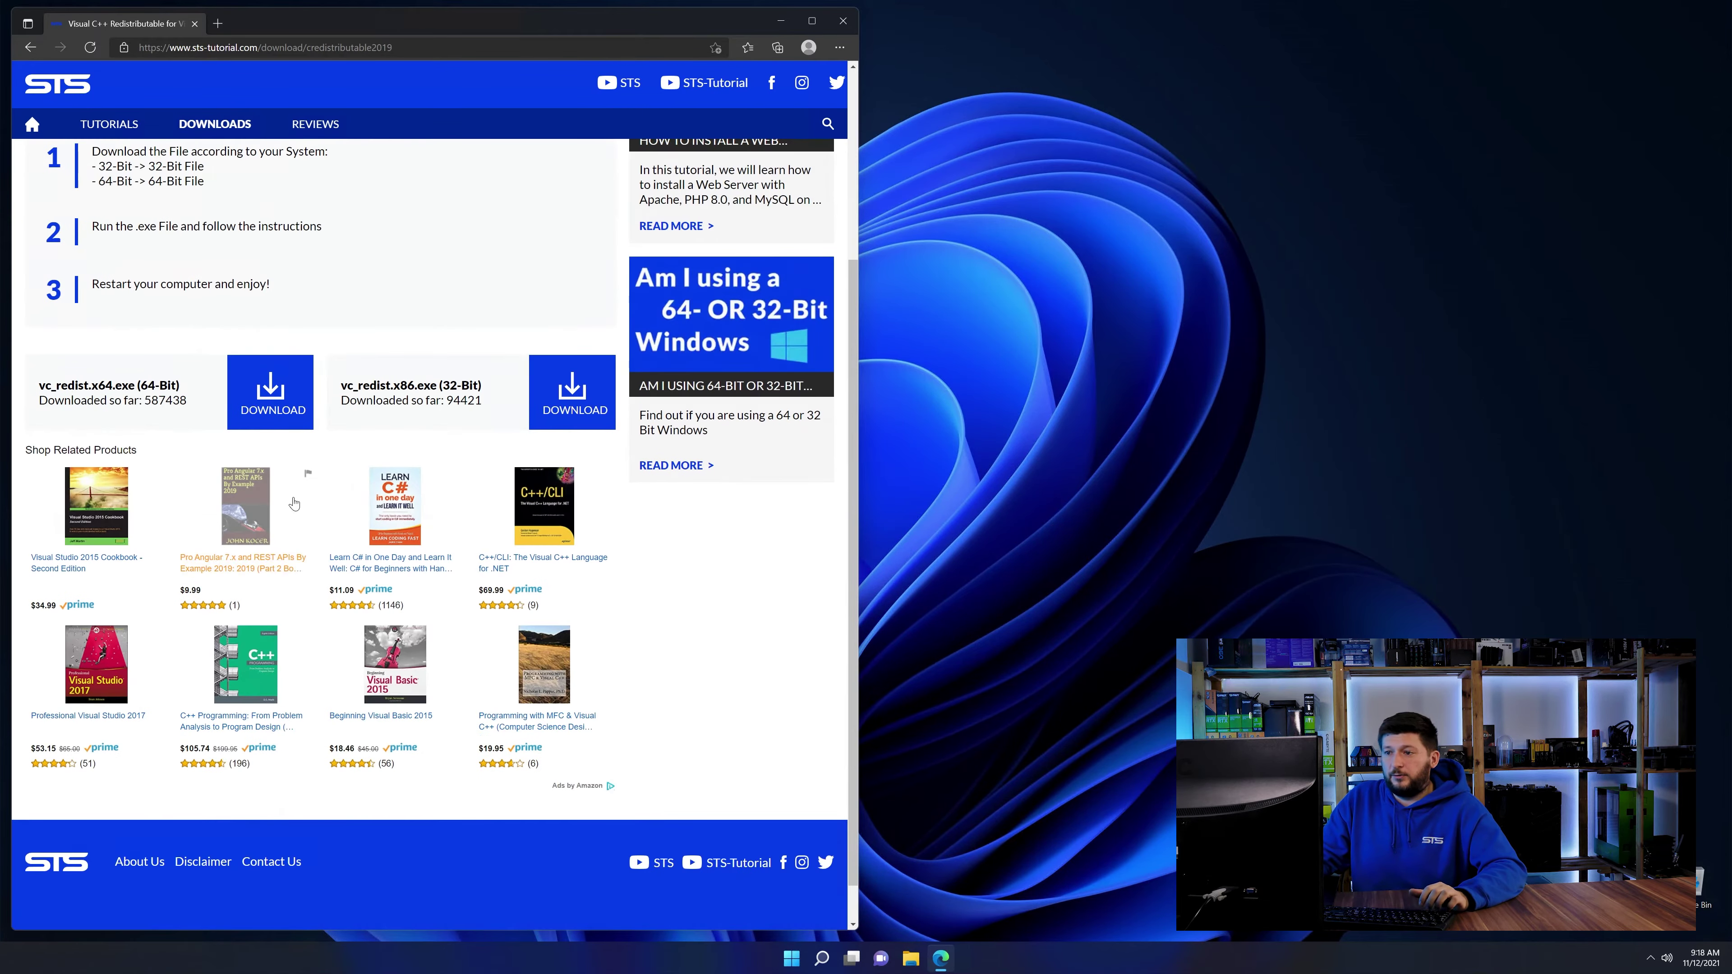
{"action": "left_click", "coordinate": [594, 409]}
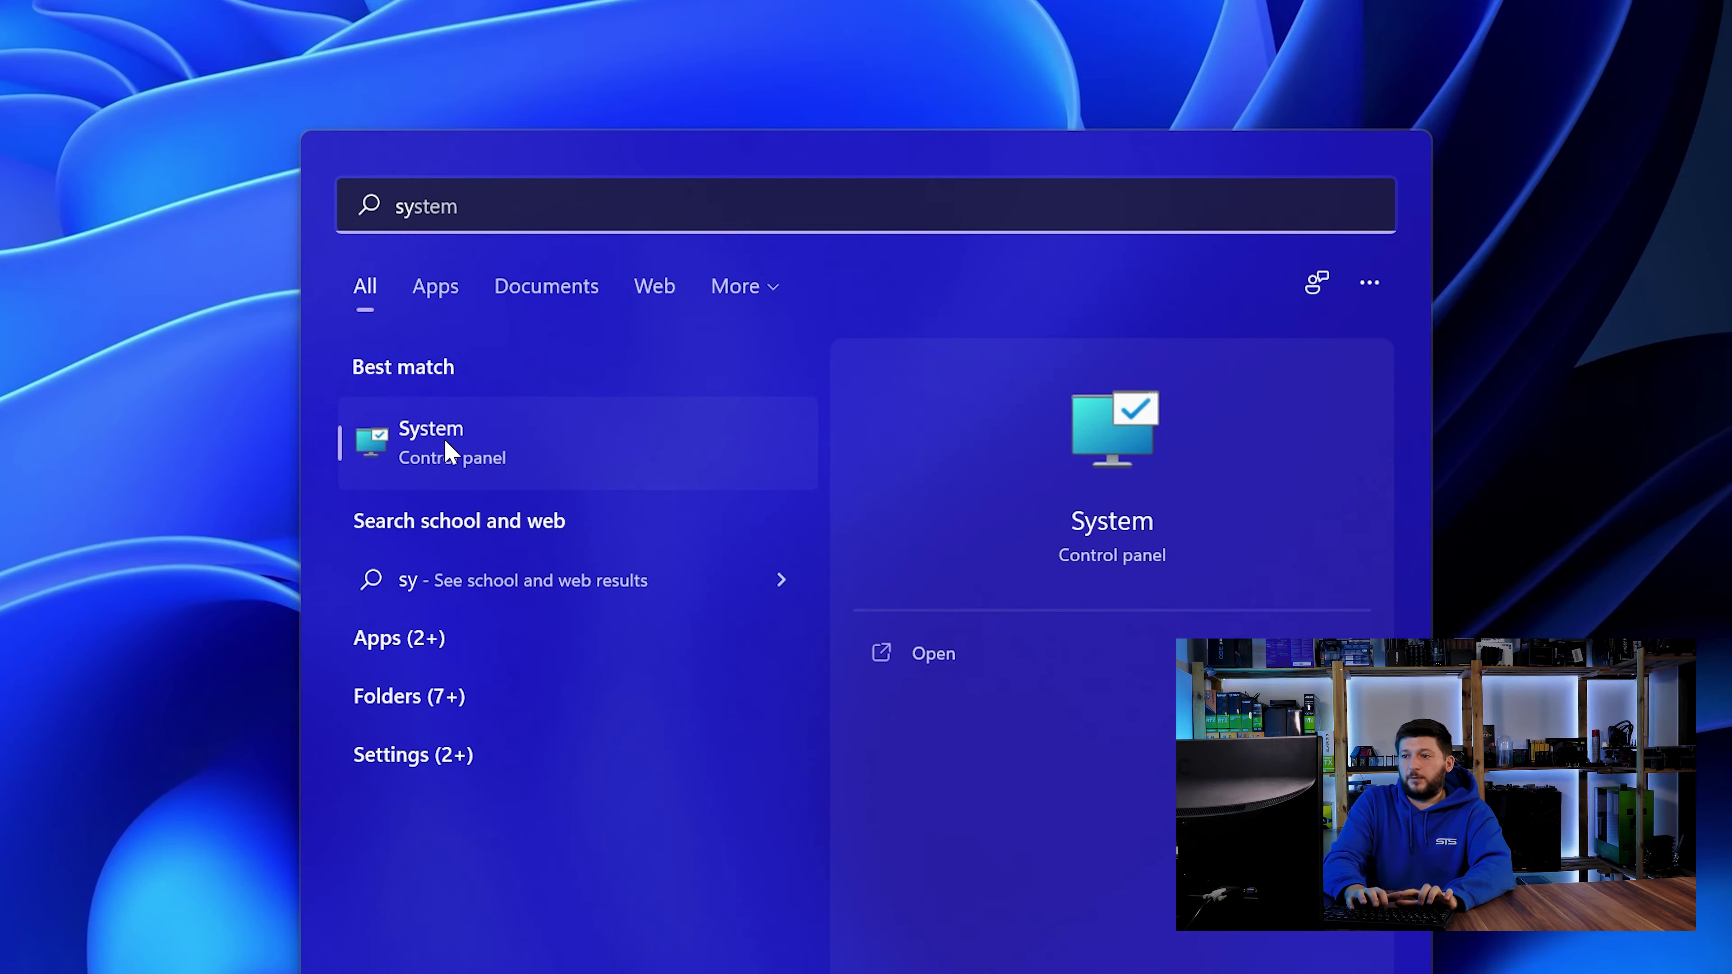
- Confirm a 64-bit system in System About, then choose the 64-bit redistributable download
{"action": "left_click", "coordinate": [500, 445]}
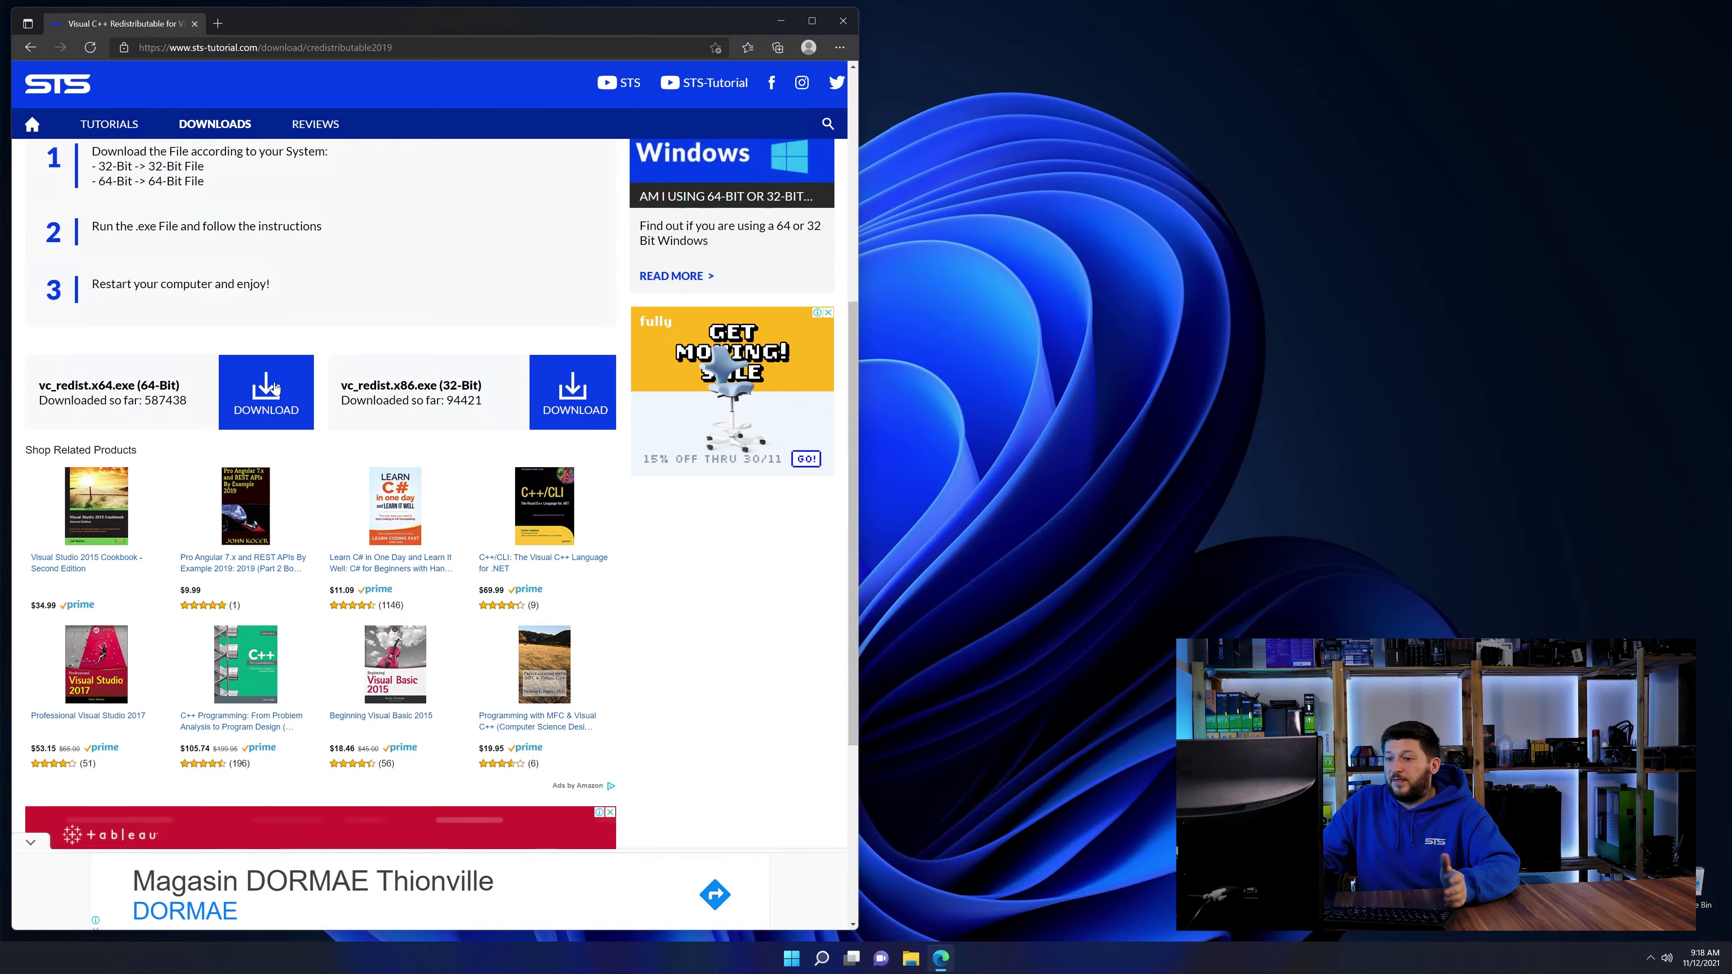
{"action": "left_click", "coordinate": [275, 387]}
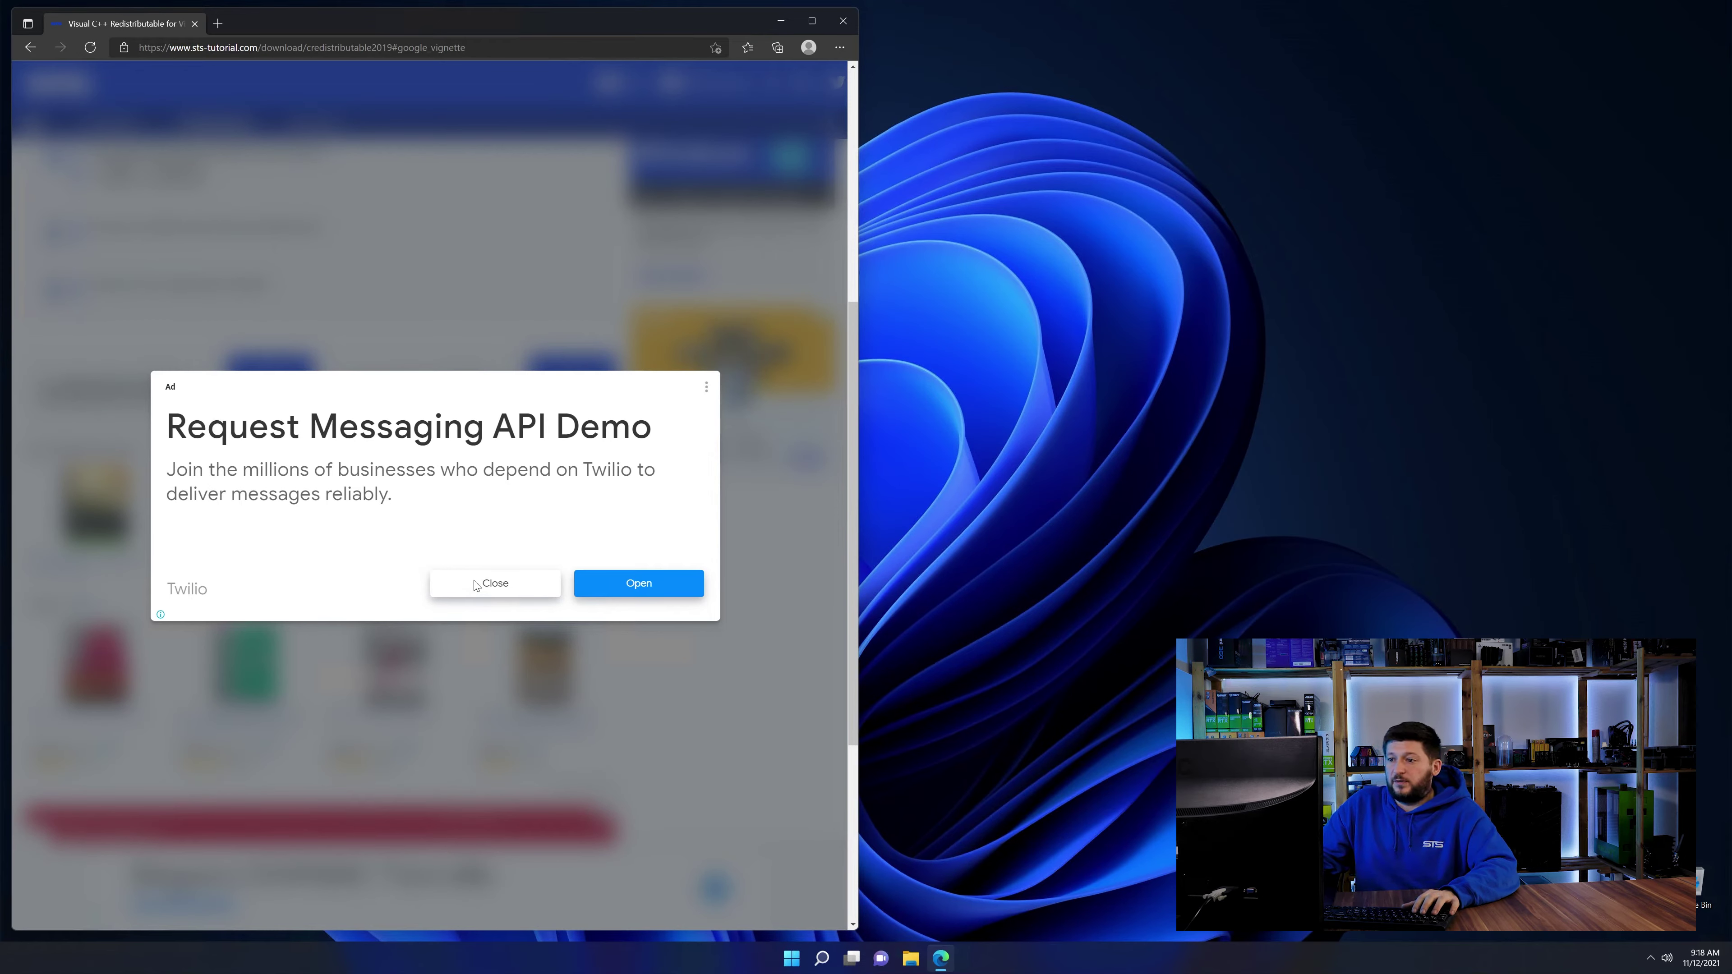
- Dismiss the ad, download VC_redist.x64.exe, and run it from the Downloads panel
{"action": "left_click", "coordinate": [493, 583]}
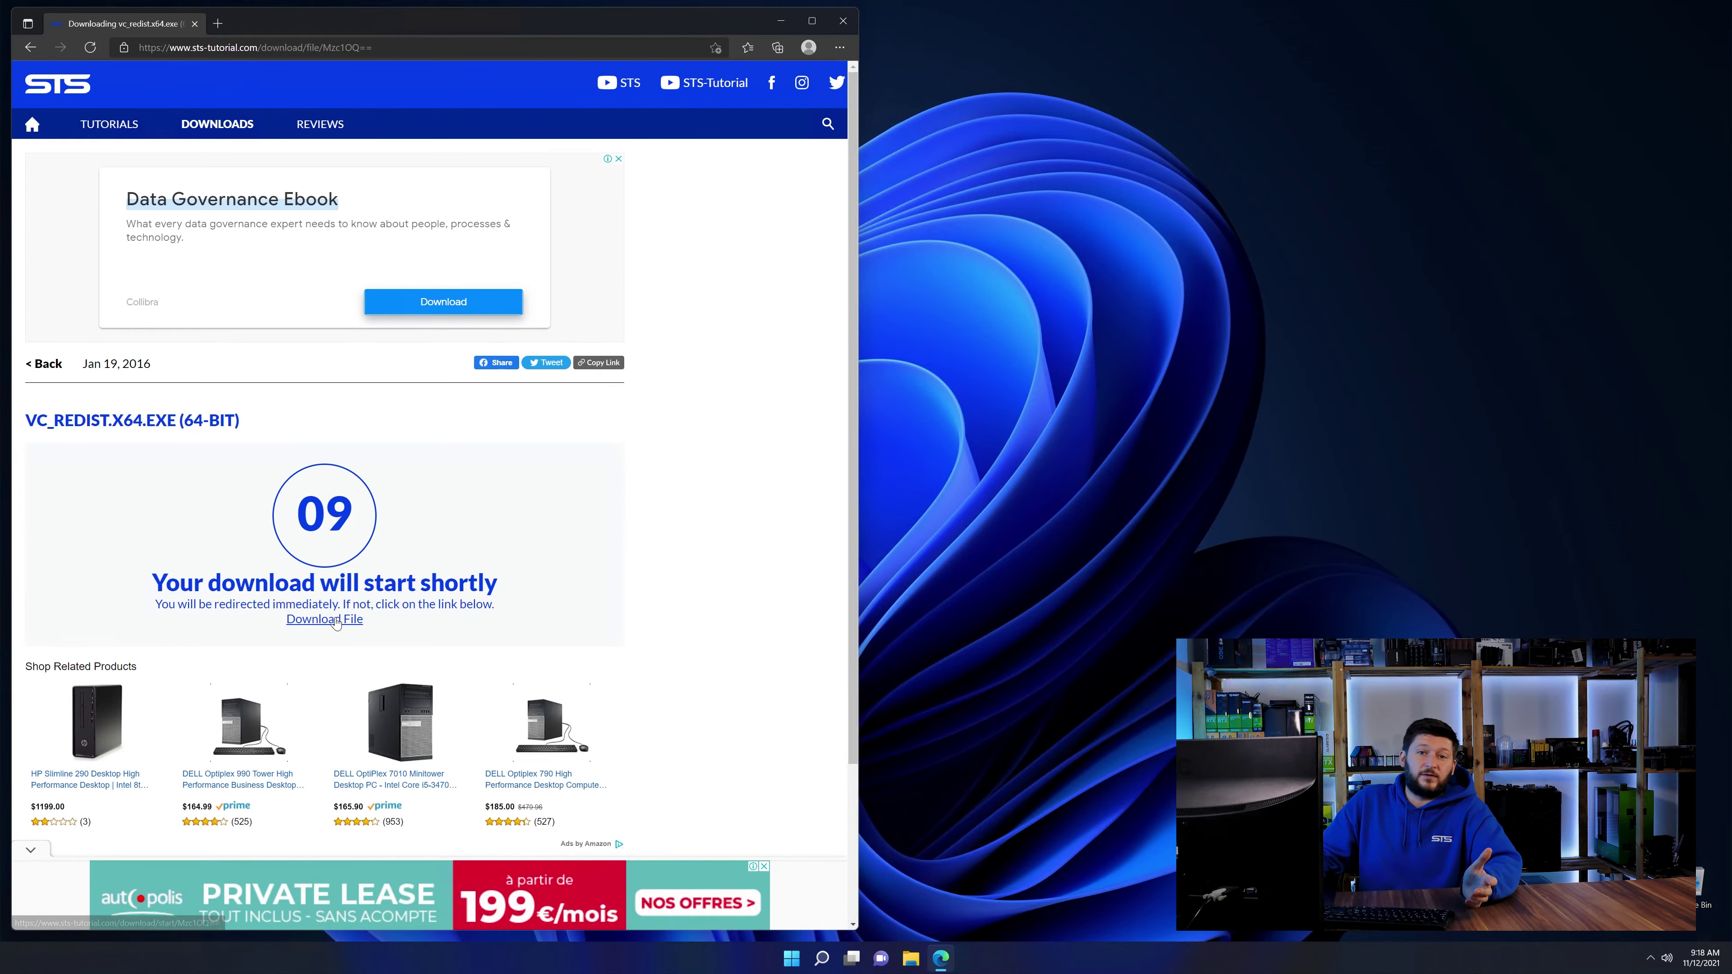
{"action": "left_click", "coordinate": [336, 620]}
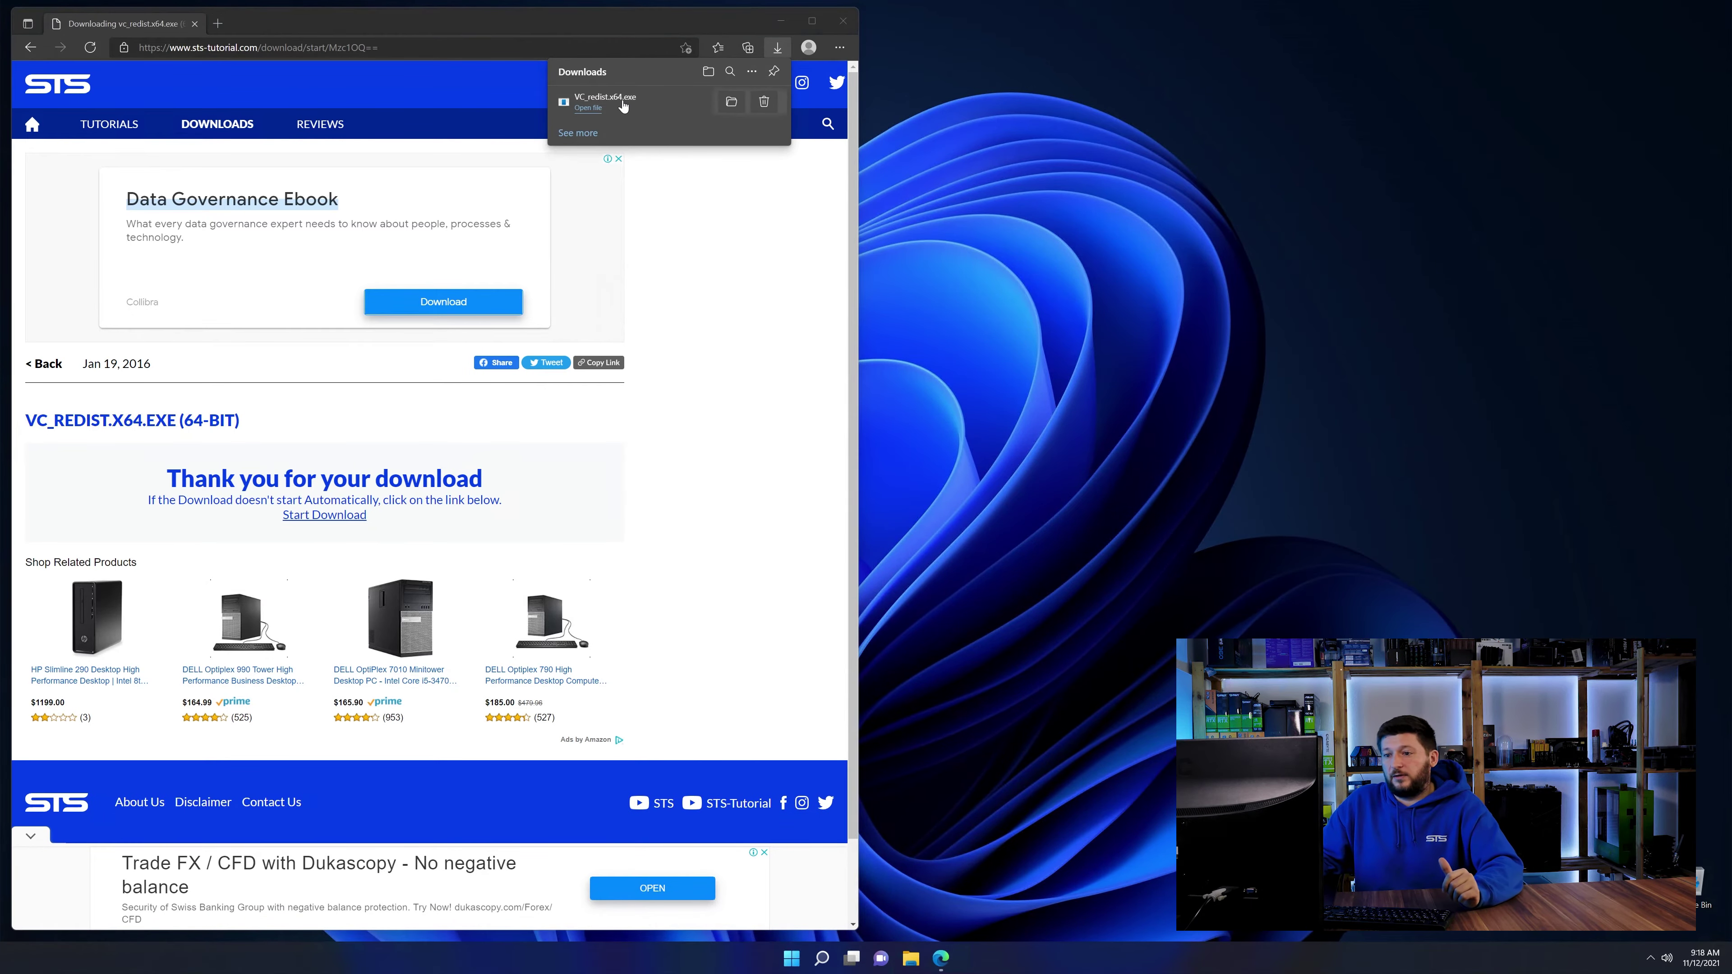
{"action": "left_click", "coordinate": [617, 105]}
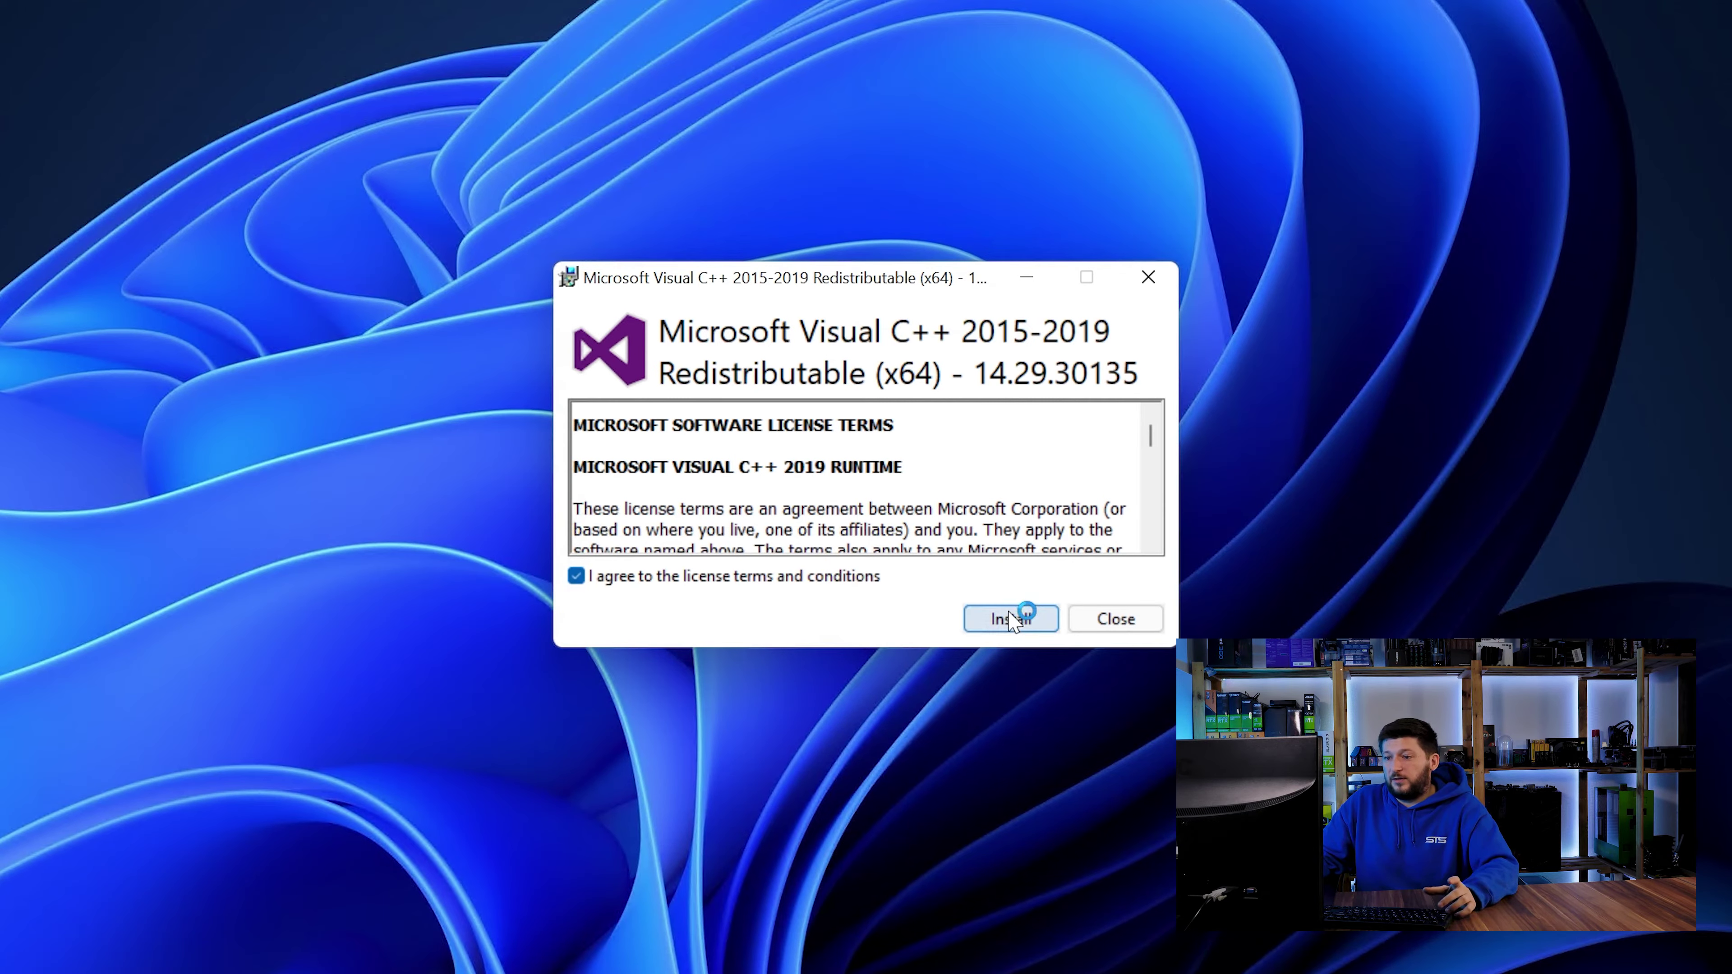
- Start installing the Visual C++ 2015-2019 Redistributable (x64) with license terms accepted
{"action": "left_click", "coordinate": [1012, 619]}
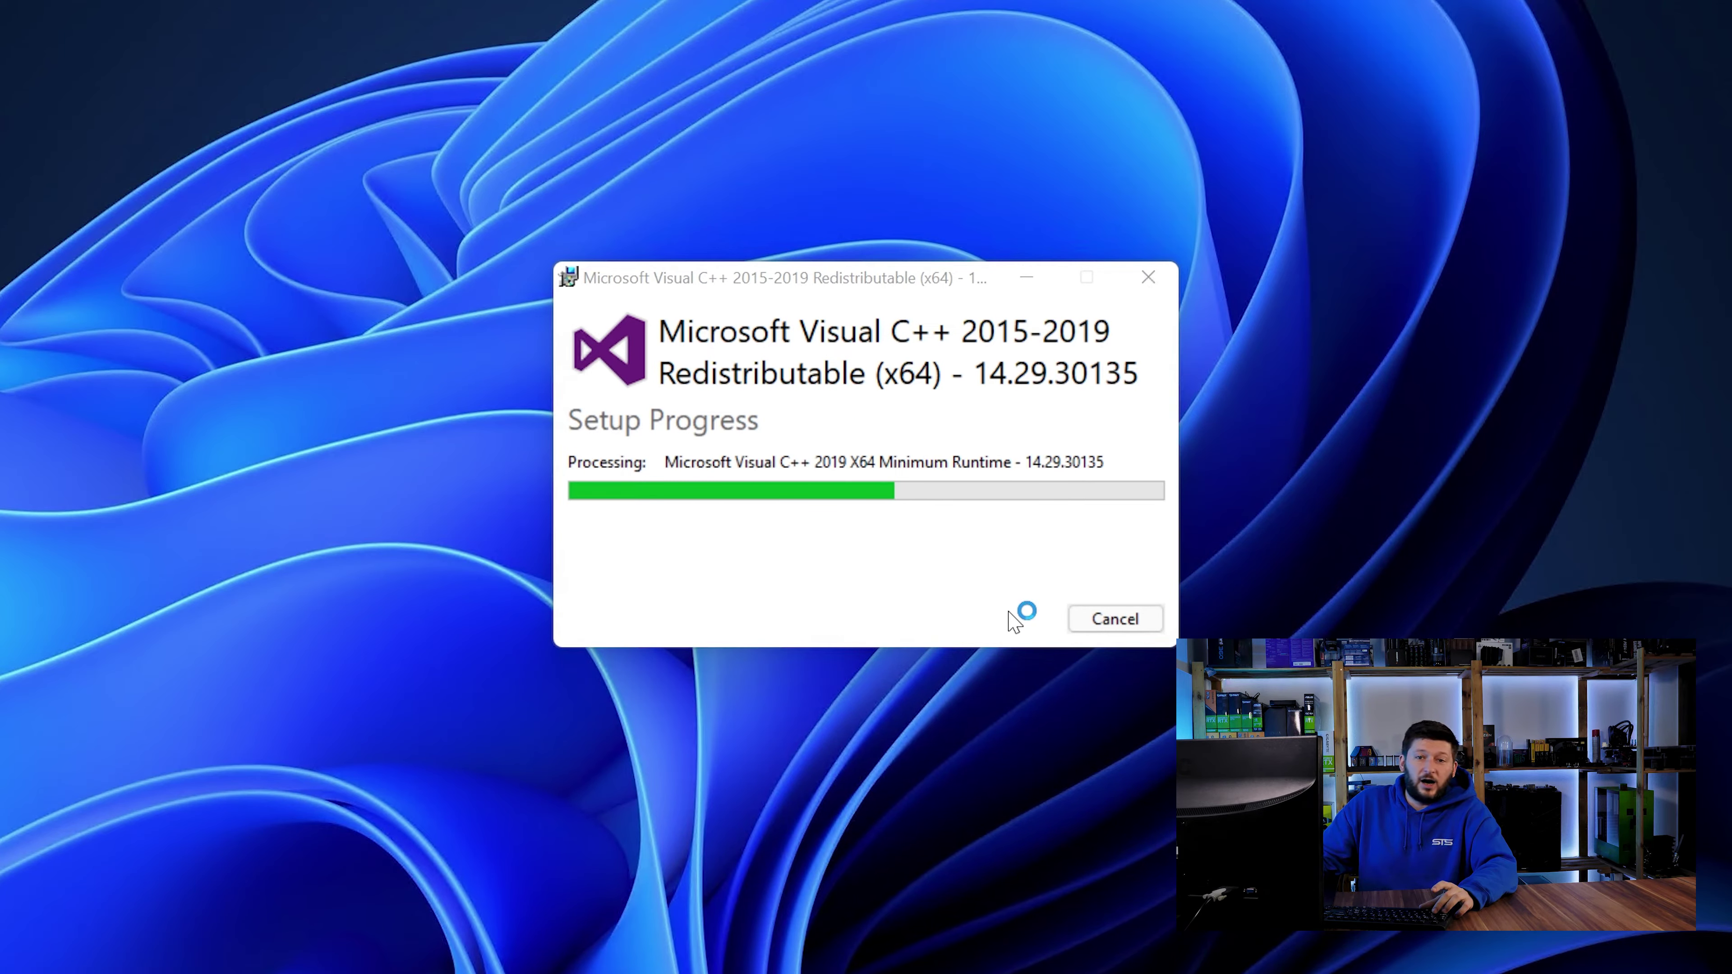